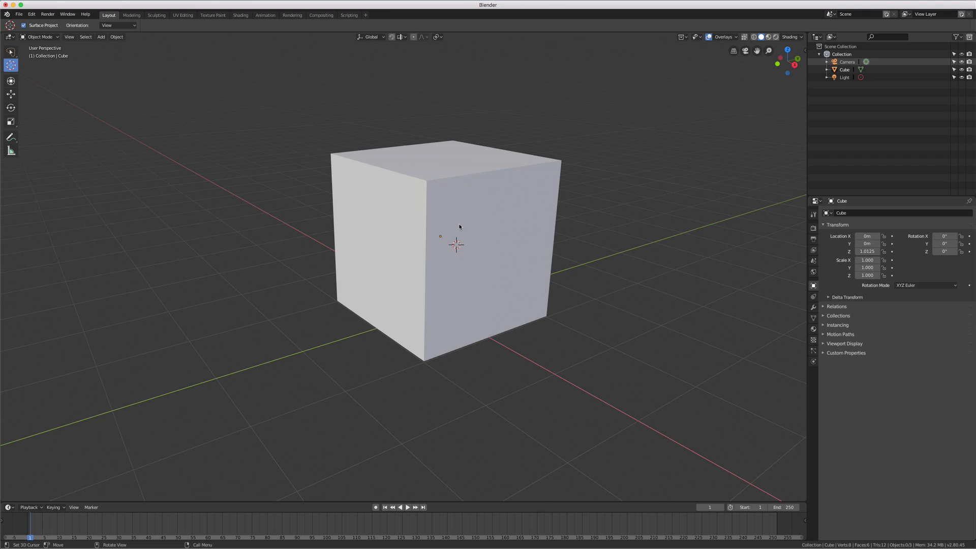
Step: Select the cube with the Select tool
{"action": "key", "text": "w"}
{"action": "left_click", "coordinate": [459, 226]}
{"action": "middle_click_drag", "start_coordinate": [543, 230], "coordinate": [512, 229]}
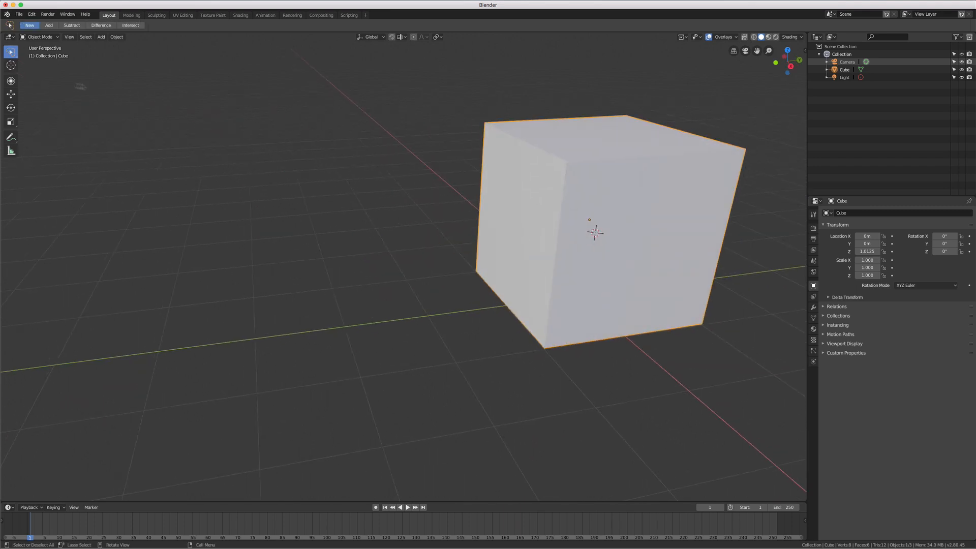
Step: Place the 3D cursor in the empty space beside the cube
{"action": "left_click", "coordinate": [10, 65]}
{"action": "left_click", "coordinate": [348, 154]}
{"action": "middle_click_drag", "start_coordinate": [540, 263], "coordinate": [181, 373], "text": "shift"}
{"action": "scroll", "coordinate": [581, 356], "scroll_direction": "down", "scroll_amount": 3}
{"action": "middle_click_drag", "start_coordinate": [570, 305], "coordinate": [497, 355], "text": "shift"}
{"action": "scroll", "coordinate": [503, 344], "scroll_direction": "up", "scroll_amount": 5}
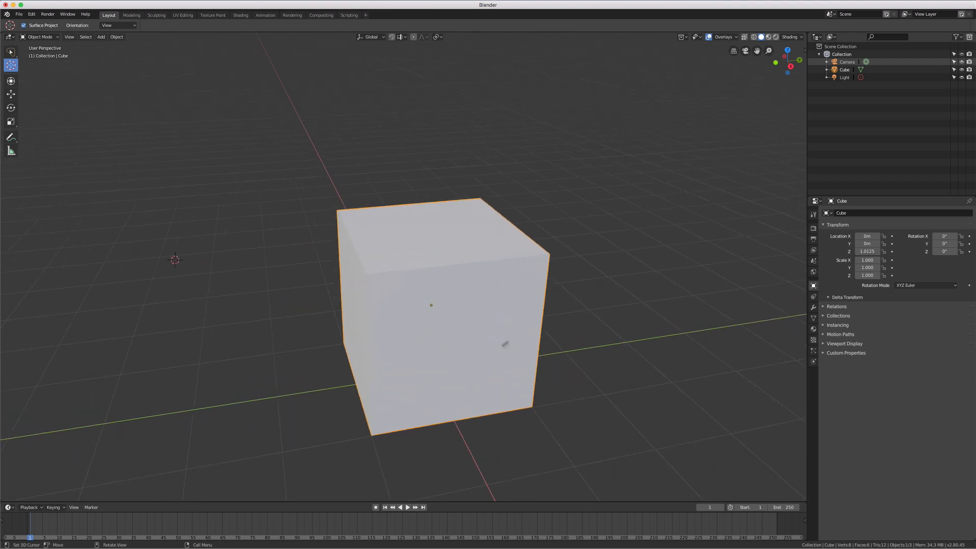
{"action": "middle_click_drag", "start_coordinate": [519, 317], "coordinate": [561, 173], "text": "shift"}
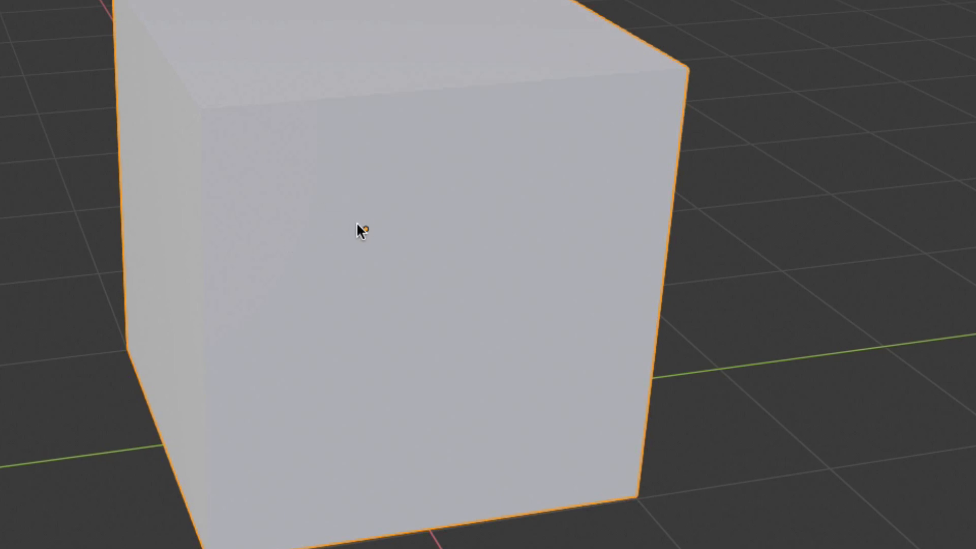
Step: Rotate the cube freely to about X 5.87°, Y 10.6°, Z -7.83° and try scaling it about its origin
{"action": "key", "text": "r"}
{"action": "key", "text": "r"}
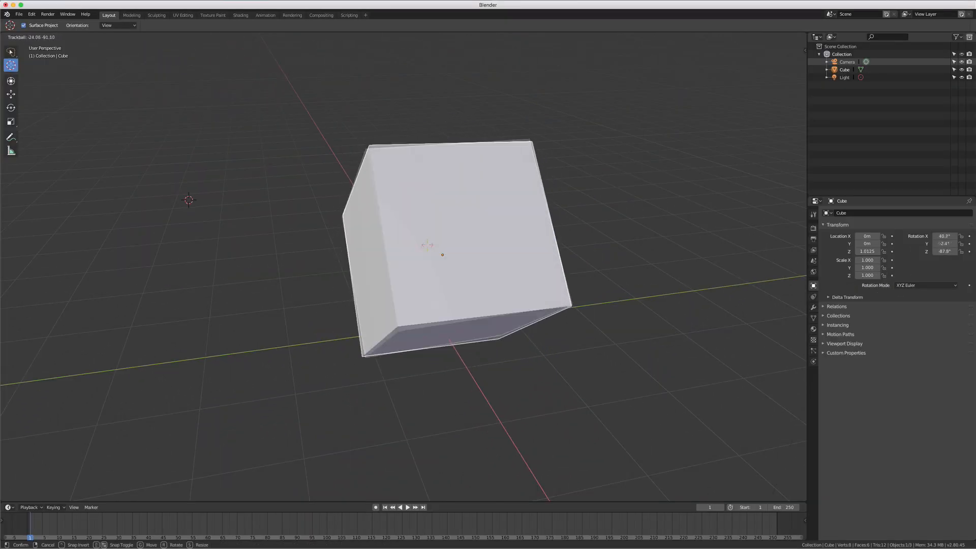
{"action": "left_click", "coordinate": [483, 270]}
{"action": "key", "text": "s"}
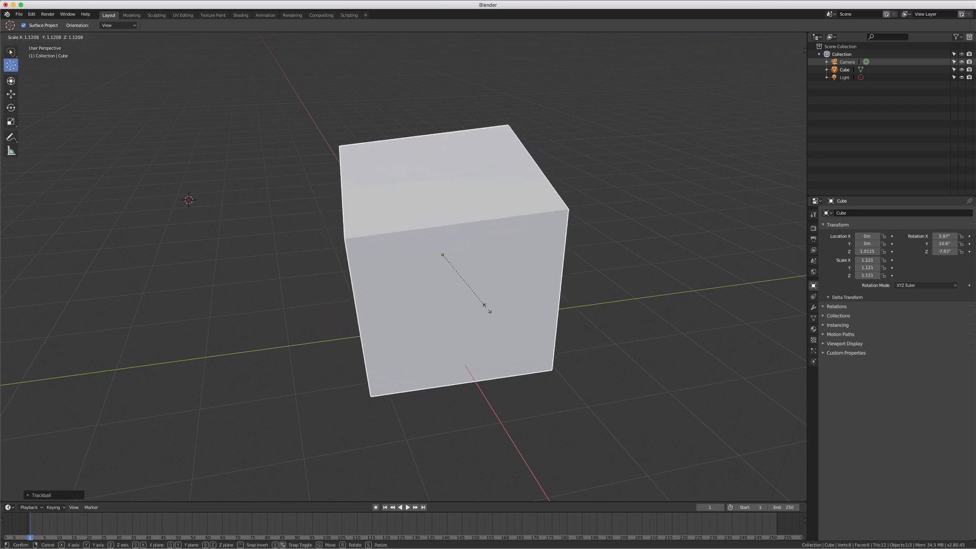
{"action": "right_click", "coordinate": [508, 284]}
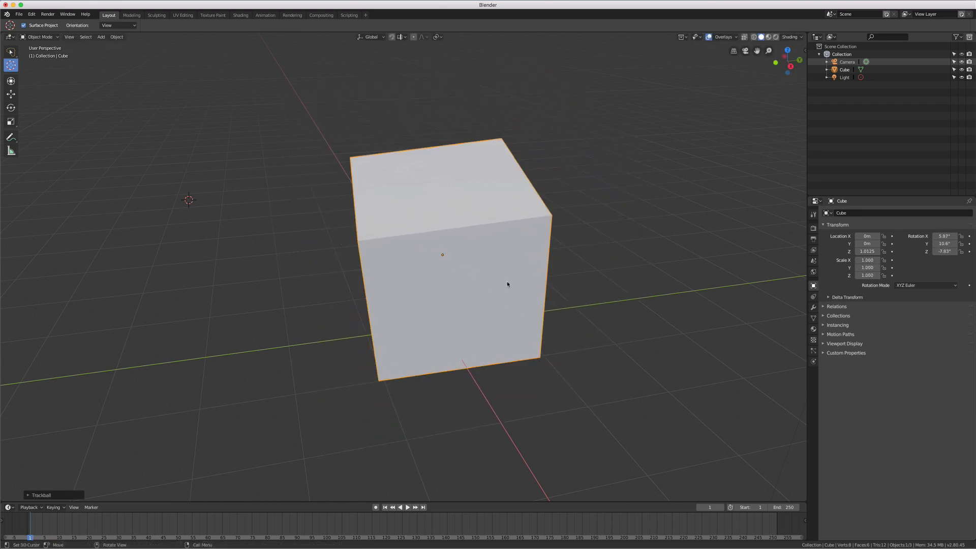
{"action": "mouse_move", "coordinate": [444, 288]}
{"action": "middle_mouse_down"}
{"action": "mouse_move", "coordinate": [450, 279]}
{"action": "mouse_move", "coordinate": [443, 288]}
{"action": "middle_mouse_up"}
Step: Move the cube's whole mesh along global Y in Edit Mode, away from its origin, and return to Object Mode
{"action": "key", "text": "Tab"}
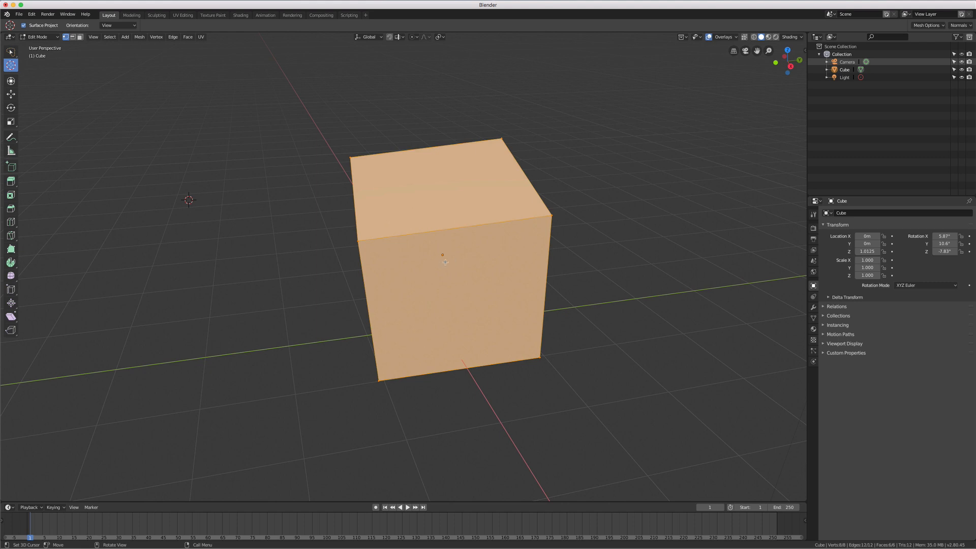
{"action": "key", "text": "g"}
{"action": "key", "text": "y"}
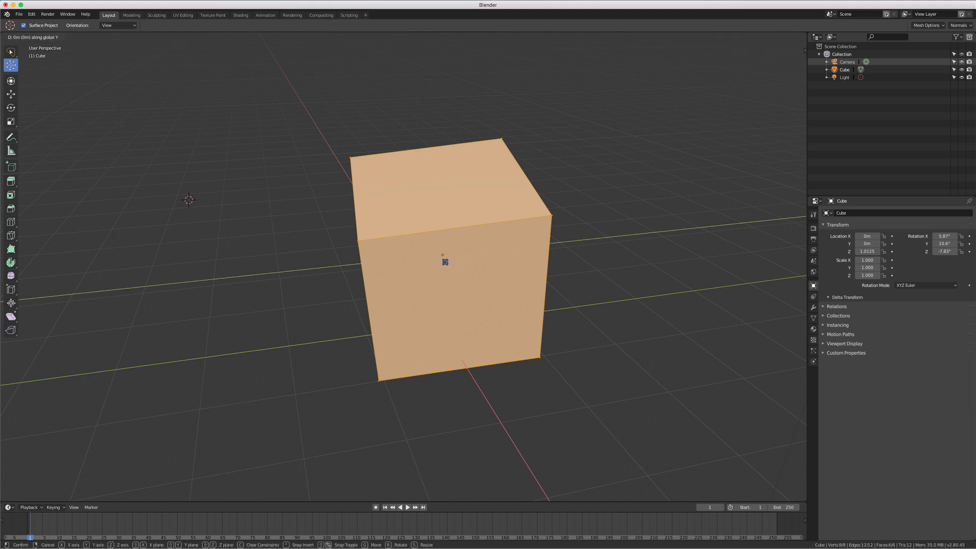
{"action": "left_click", "coordinate": [609, 239]}
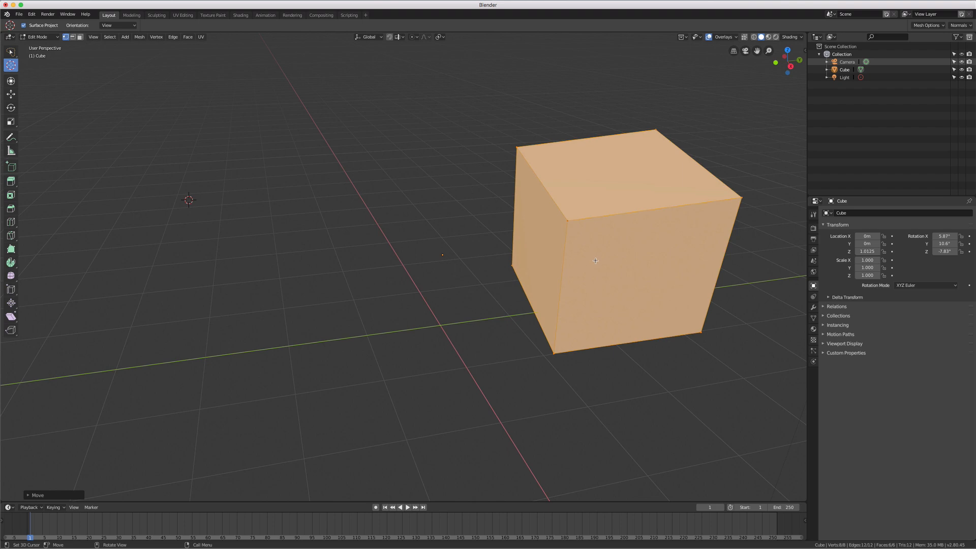
{"action": "key", "text": "Tab"}
{"action": "middle_click_drag", "start_coordinate": [632, 261], "coordinate": [414, 247]}
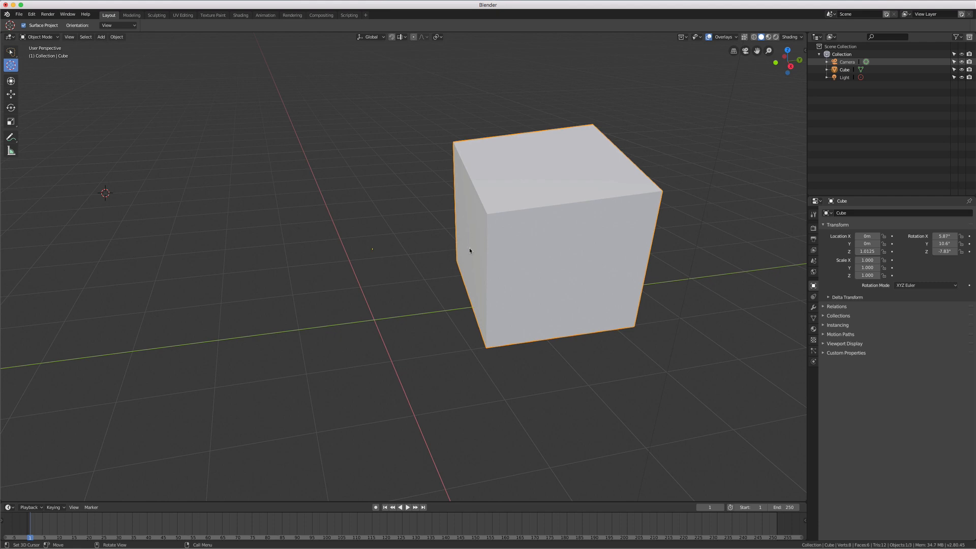
Step: Rotate the offset cube freely around its distant origin to about X -4.93°, Y 7.74°, Z 11.4°
{"action": "key", "text": "r"}
{"action": "key", "text": "r"}
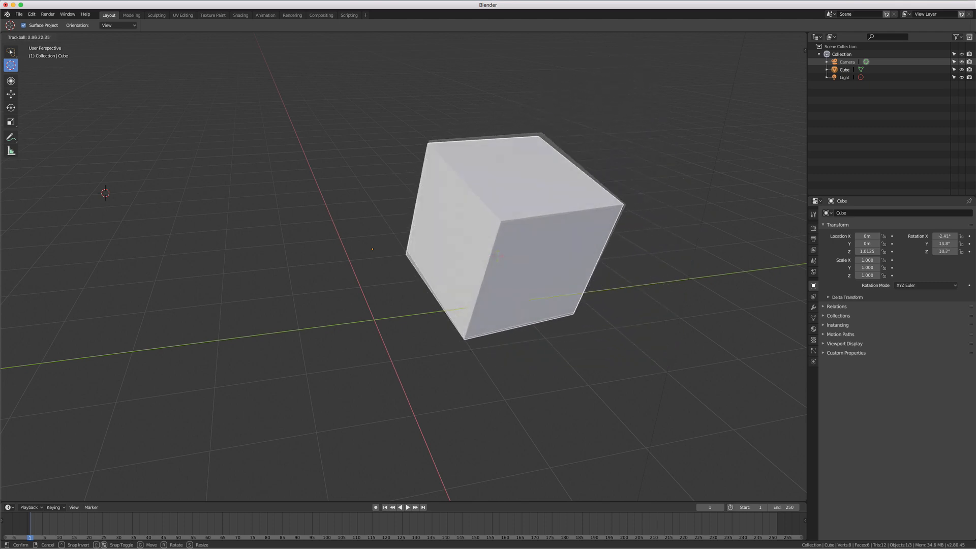
{"action": "left_click", "coordinate": [437, 265]}
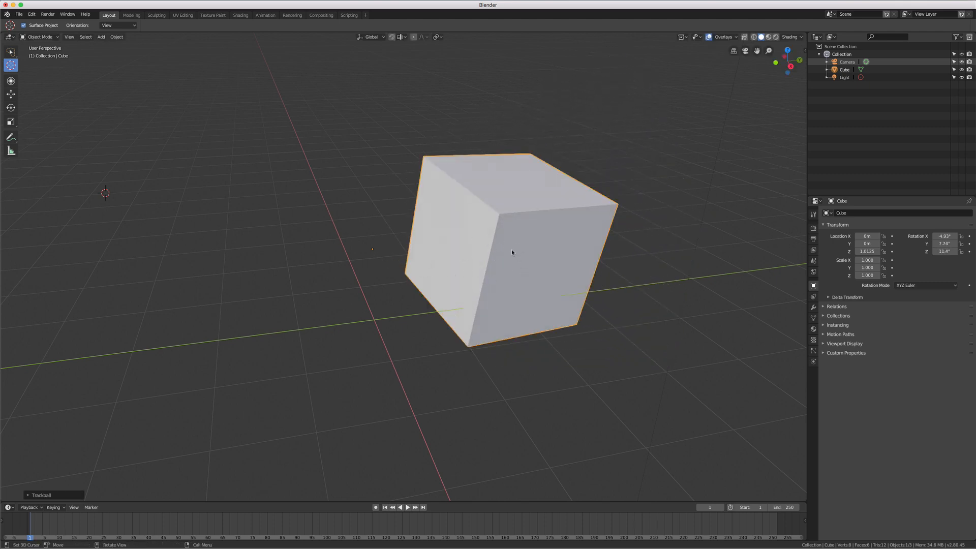
{"action": "middle_click_drag", "start_coordinate": [512, 251], "coordinate": [566, 279]}
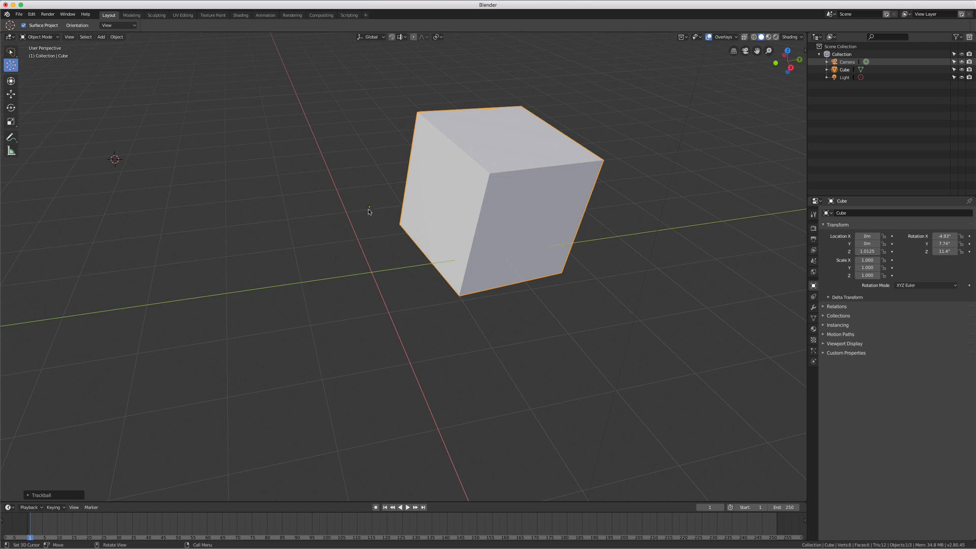
Step: View the Set Origin options for the cube without applying any
{"action": "right_click", "coordinate": [440, 205]}
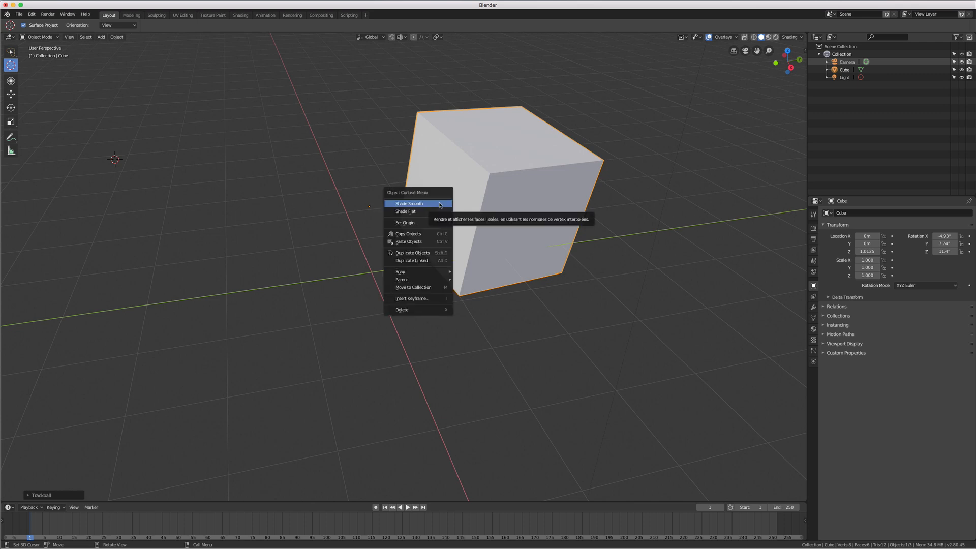
{"action": "mouse_move", "coordinate": [426, 224]}
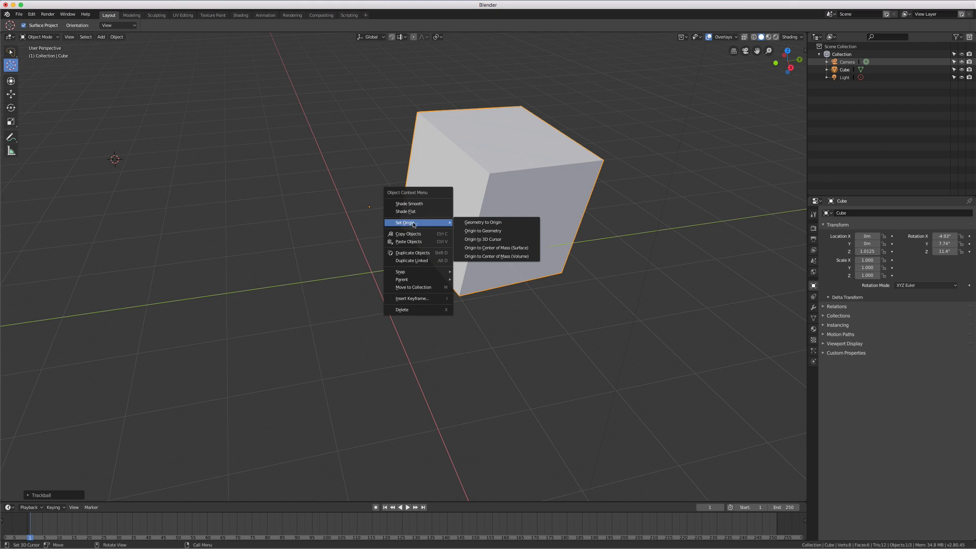
{"action": "key", "text": "Escape"}
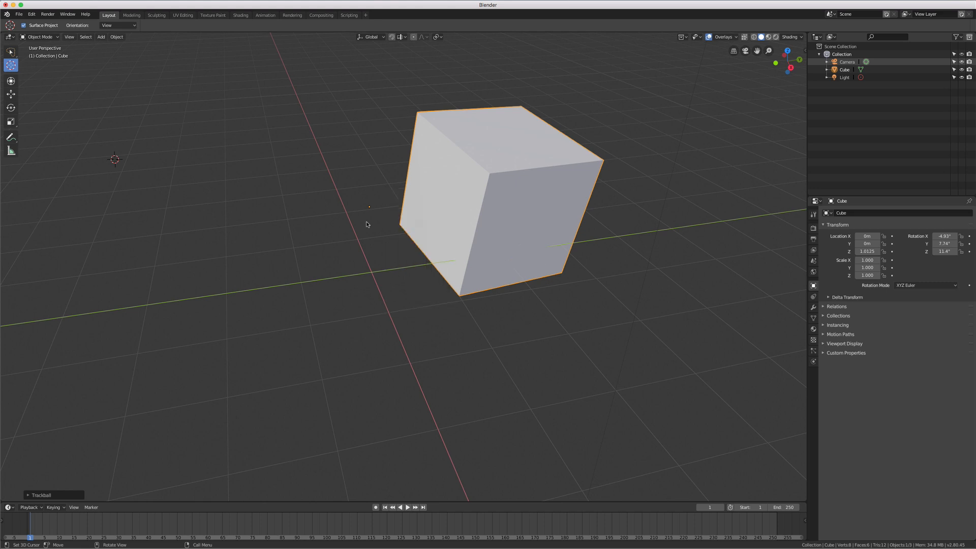
Step: Undo the last free rotation and the mesh shift, ending in Object Mode
{"action": "key", "text": "ctrl+z"}
{"action": "key", "text": "Tab"}
{"action": "key", "text": "ctrl+z"}
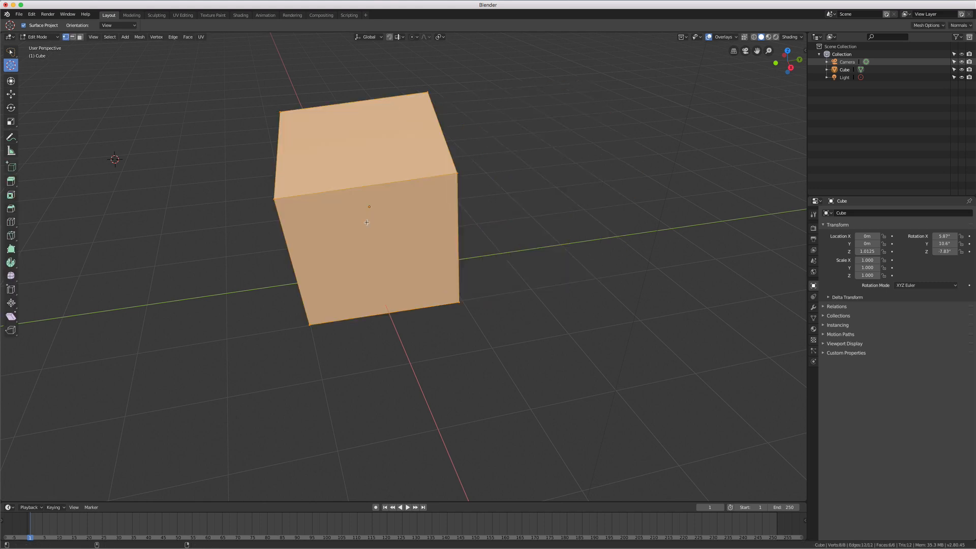
{"action": "key", "text": "Tab"}
{"action": "middle_click_drag", "start_coordinate": [389, 235], "coordinate": [552, 203]}
{"action": "scroll", "coordinate": [489, 232], "scroll_direction": "down", "scroll_amount": 2}
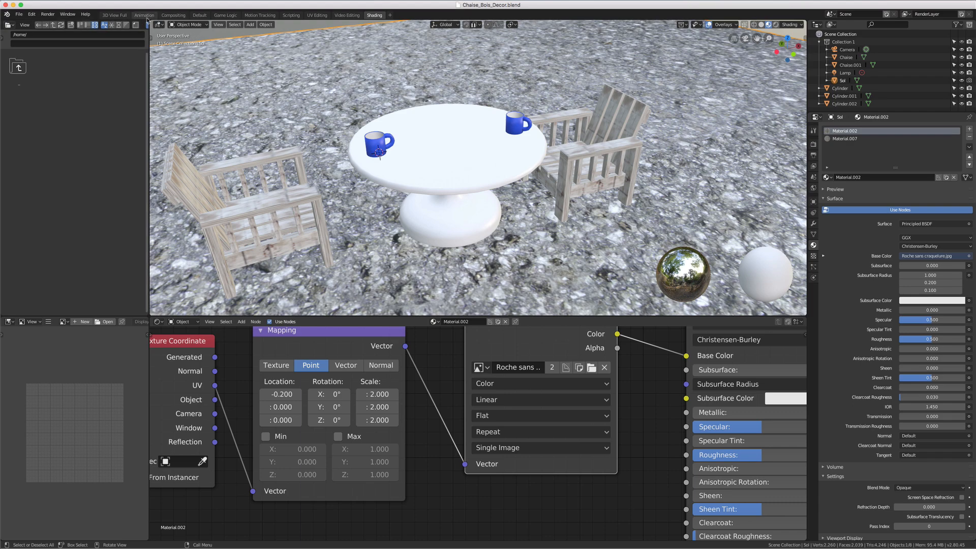
Step: Switch to the Default workspace and examine the table, chairs and mugs in the scene
{"action": "left_click", "coordinate": [200, 15]}
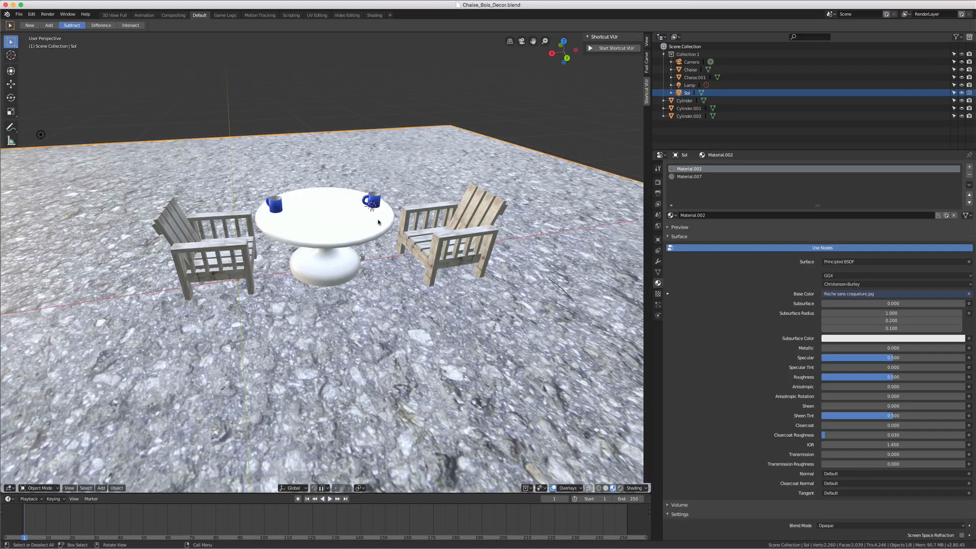
{"action": "scroll", "coordinate": [355, 234], "scroll_direction": "down", "scroll_amount": 3}
{"action": "middle_click_drag", "start_coordinate": [314, 255], "coordinate": [386, 236]}
{"action": "scroll", "coordinate": [386, 236], "scroll_direction": "down", "scroll_amount": 1}
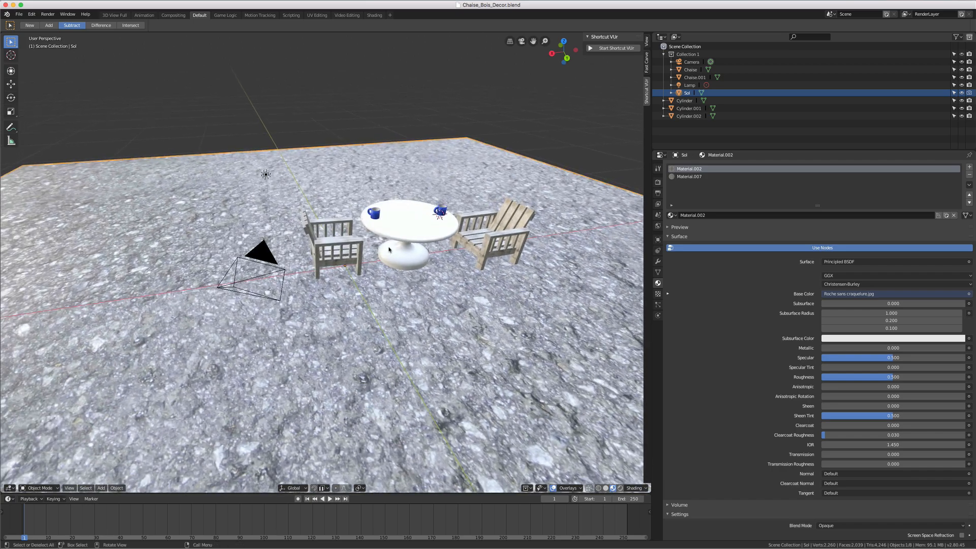
{"action": "scroll", "coordinate": [366, 274], "scroll_direction": "up", "scroll_amount": 5}
{"action": "middle_click_drag", "start_coordinate": [350, 315], "coordinate": [398, 266]}
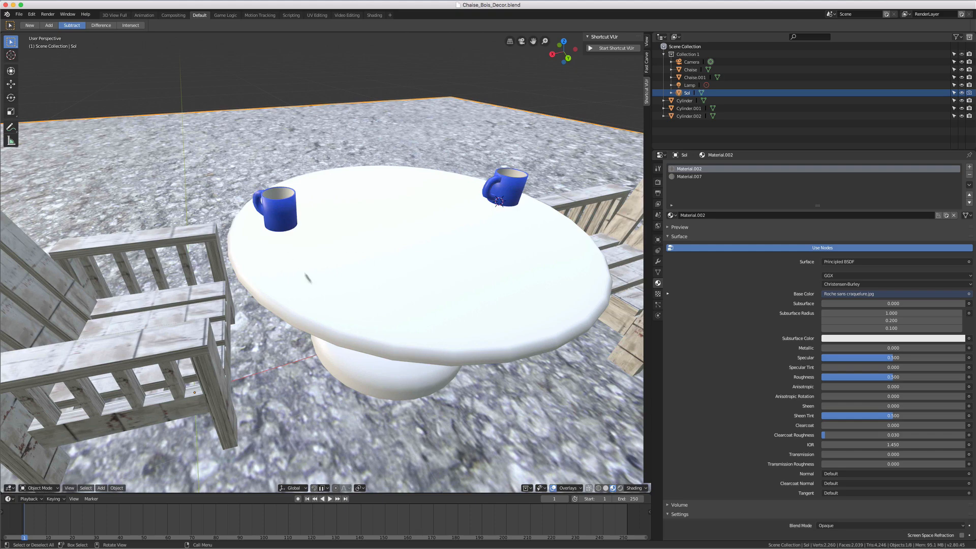
{"action": "mouse_move", "coordinate": [349, 312]}
{"action": "middle_mouse_down"}
{"action": "mouse_move", "coordinate": [344, 298]}
{"action": "mouse_move", "coordinate": [348, 327]}
{"action": "middle_mouse_up"}
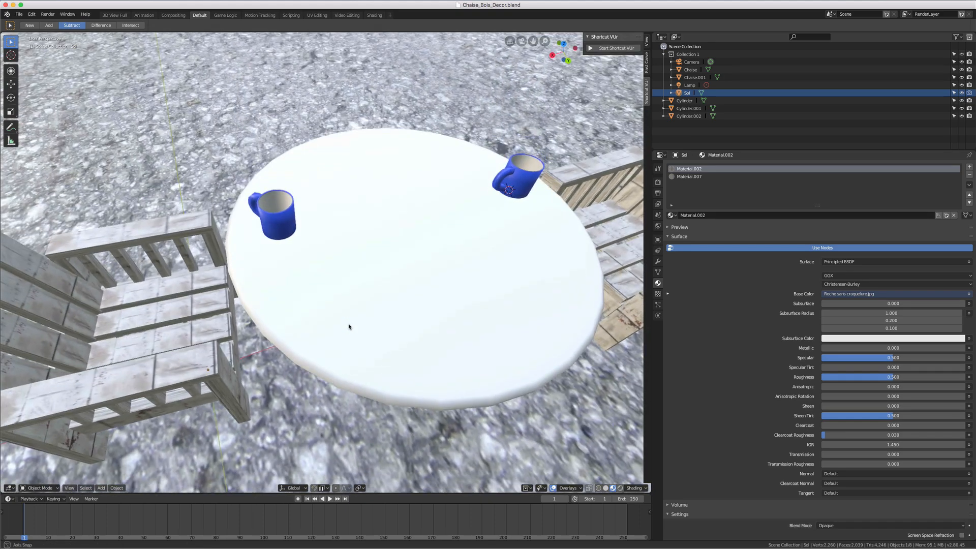
{"action": "scroll", "coordinate": [286, 223], "scroll_direction": "up", "scroll_amount": 3}
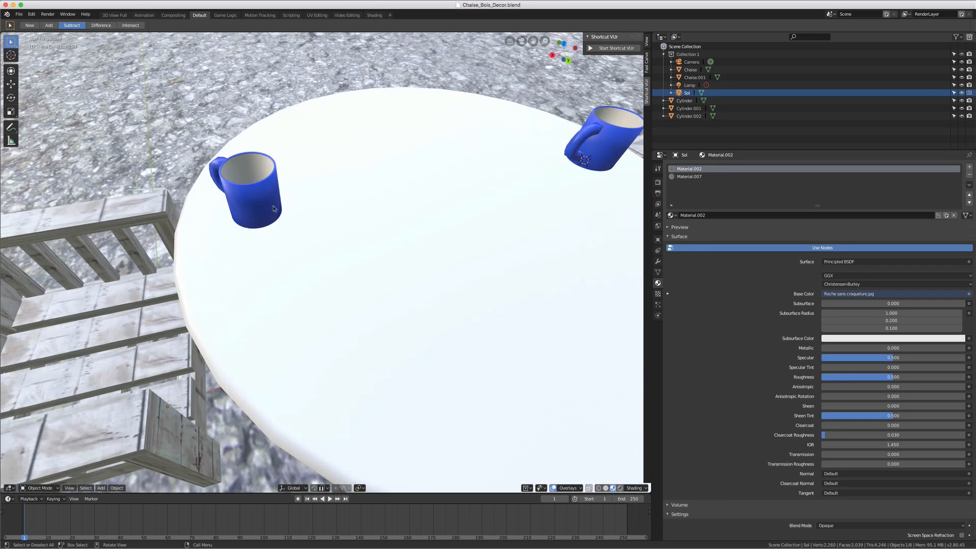
Step: Inspect the materials of the mug Cylinder.002 and its interior faces in Edit Mode
{"action": "left_click", "coordinate": [263, 207]}
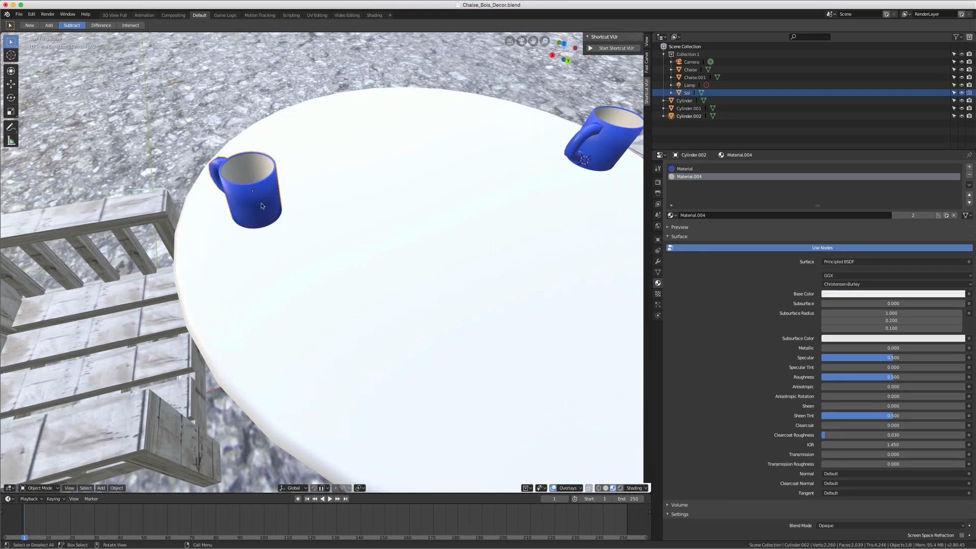
{"action": "left_click", "coordinate": [684, 169]}
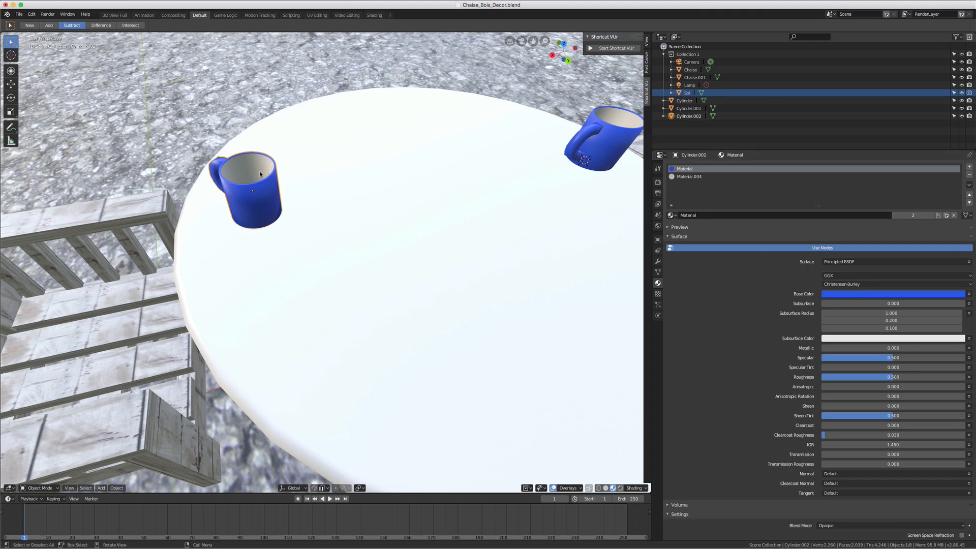
{"action": "key", "text": "Tab"}
{"action": "middle_click_drag", "start_coordinate": [249, 168], "coordinate": [270, 188]}
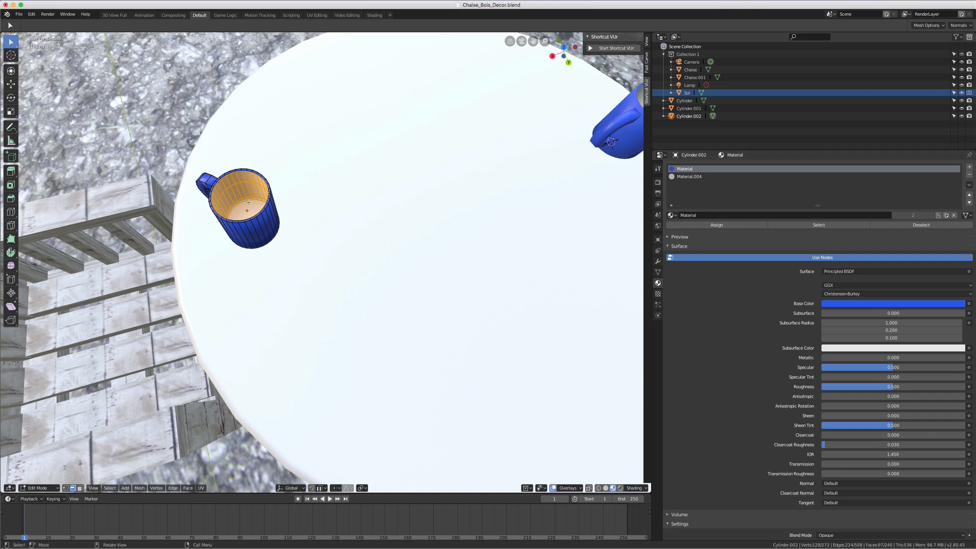
{"action": "middle_click_drag", "start_coordinate": [248, 227], "coordinate": [331, 237]}
{"action": "key", "text": "Tab"}
{"action": "scroll", "coordinate": [331, 237], "scroll_direction": "down", "scroll_amount": 4}
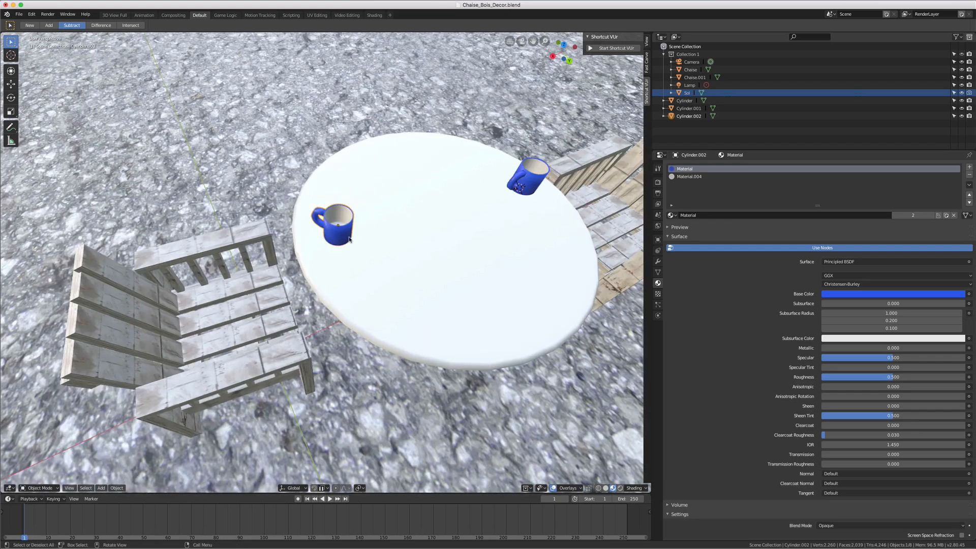
{"action": "middle_click_drag", "start_coordinate": [436, 212], "coordinate": [377, 211], "text": "shift"}
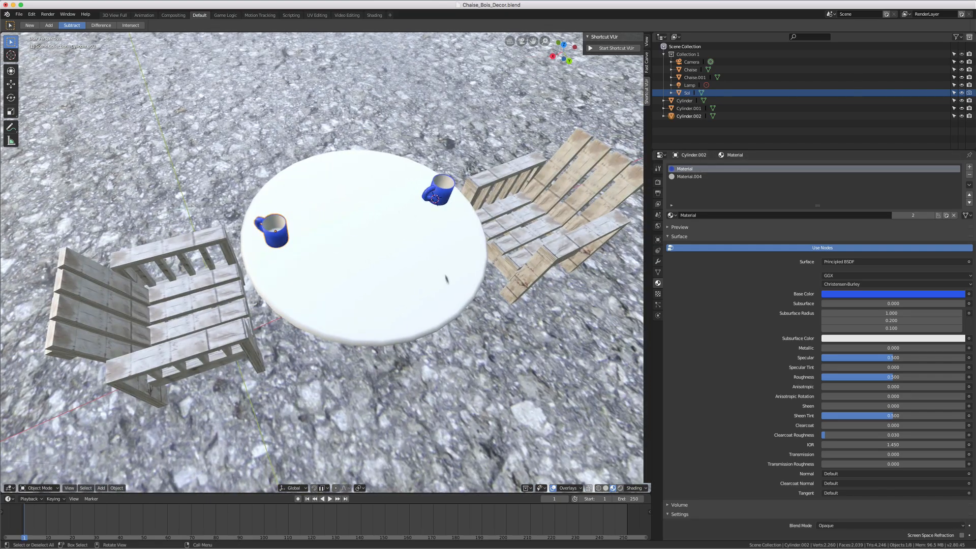
Step: Select the ground plane and switch the viewport shading to Solid
{"action": "left_click", "coordinate": [442, 344]}
{"action": "middle_click_drag", "start_coordinate": [420, 324], "coordinate": [421, 309]}
{"action": "key", "text": "z"}
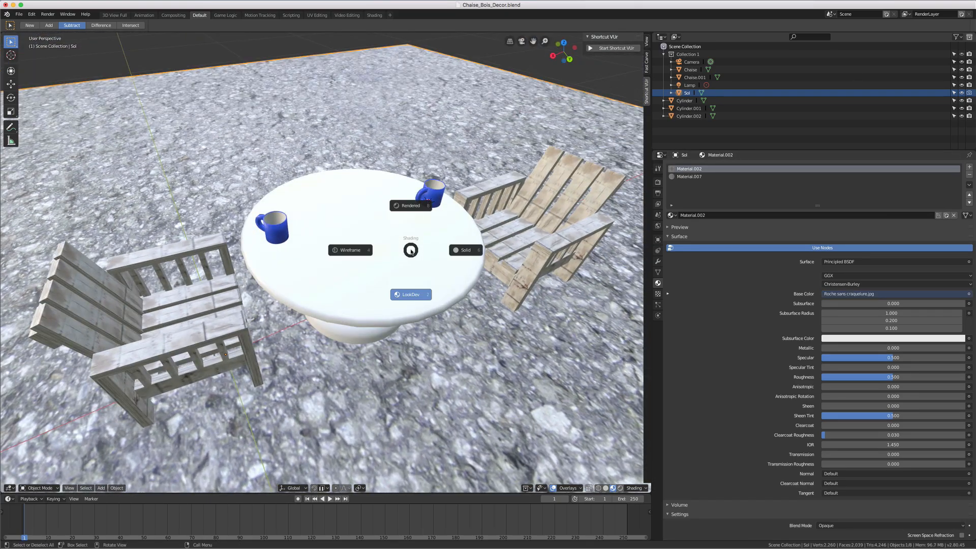
{"action": "left_click", "coordinate": [450, 253]}
{"action": "scroll", "coordinate": [445, 255], "scroll_direction": "down", "scroll_amount": 3}
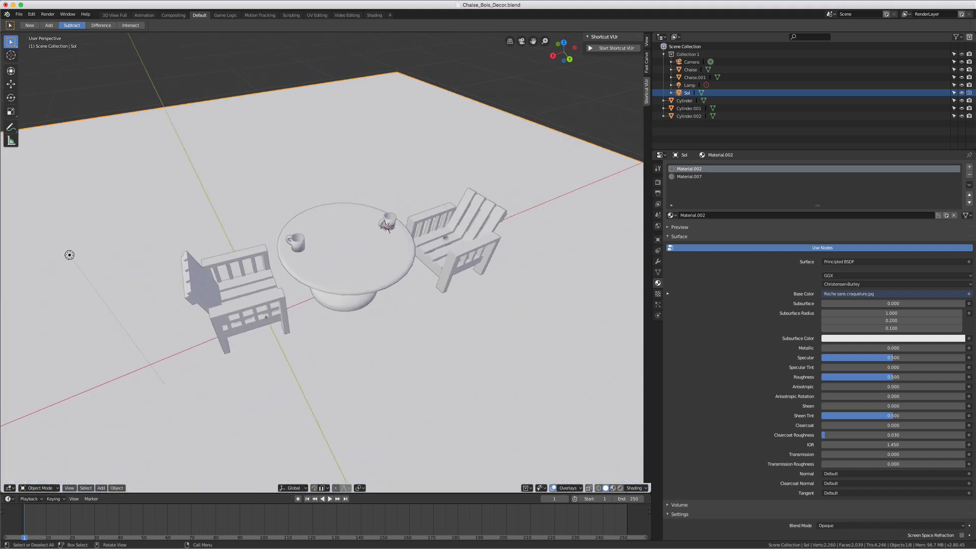
{"action": "mouse_move", "coordinate": [445, 255]}
{"action": "middle_mouse_down"}
{"action": "mouse_move", "coordinate": [436, 237]}
{"action": "mouse_move", "coordinate": [473, 214]}
{"action": "mouse_move", "coordinate": [452, 226]}
{"action": "middle_mouse_up"}
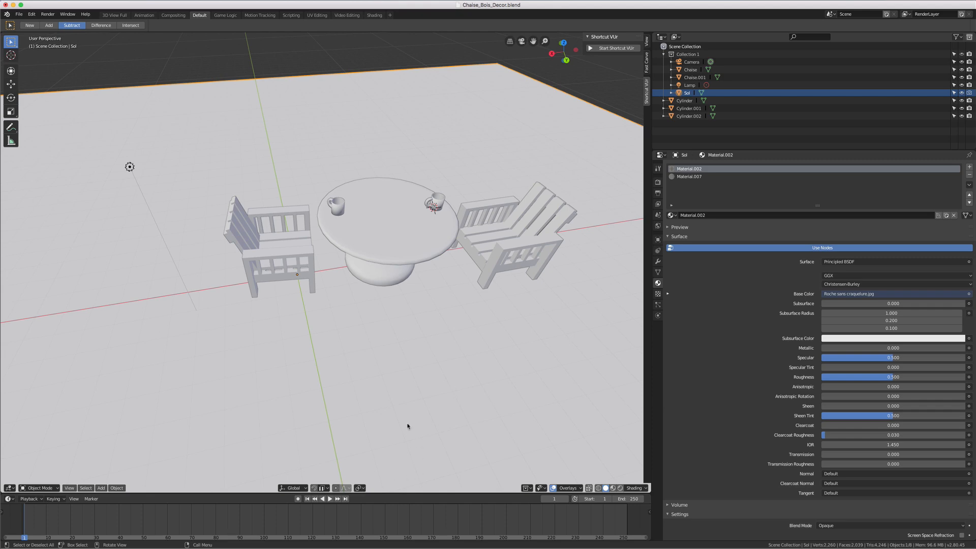
{"action": "scroll", "coordinate": [351, 371], "scroll_direction": "down", "scroll_amount": 2}
{"action": "scroll", "coordinate": [351, 371], "scroll_direction": "up", "scroll_amount": 1}
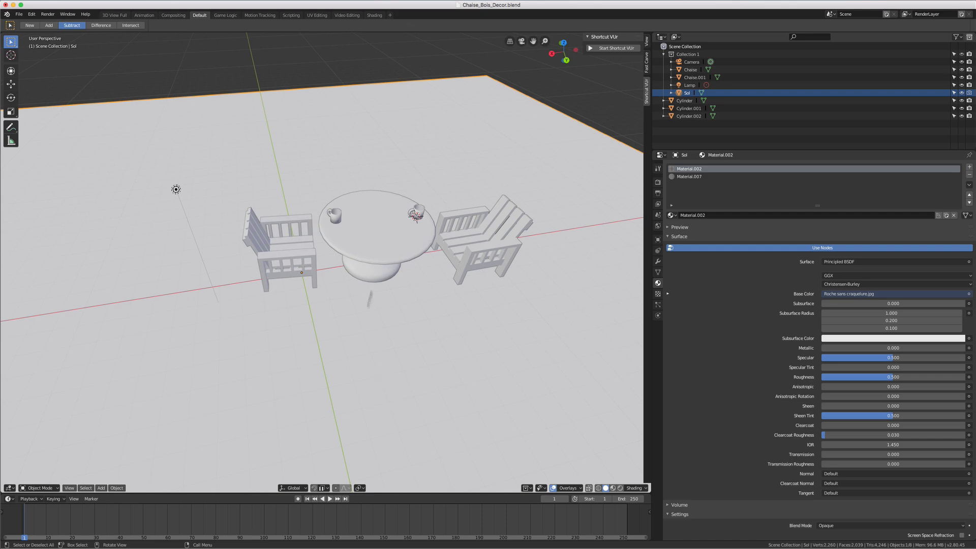
Step: Use the Active Element pivot point, select only the chair Chaise.001, and rotate it freely in the top view
{"action": "left_click", "coordinate": [362, 487]}
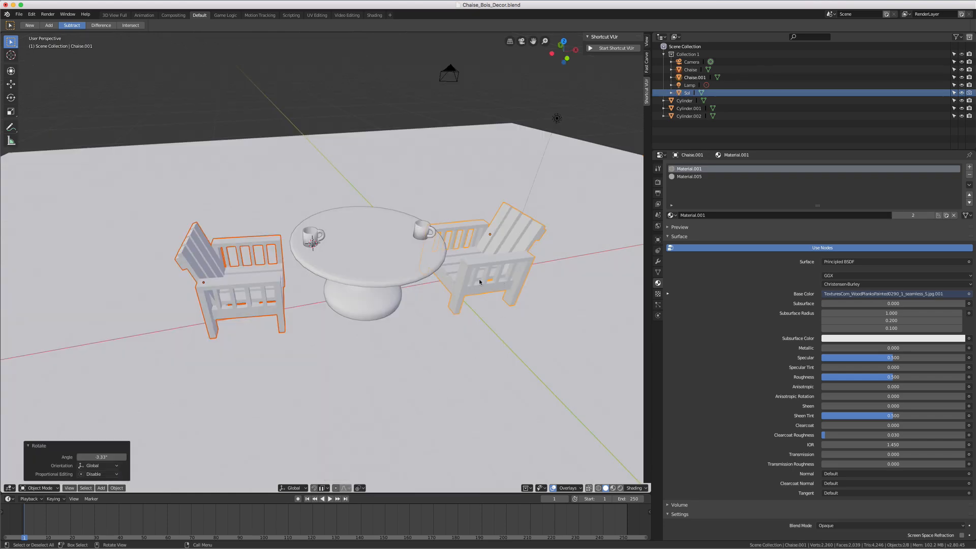
{"action": "left_click", "coordinate": [480, 278]}
{"action": "left_click", "coordinate": [493, 265]}
{"action": "middle_click_drag", "start_coordinate": [501, 264], "coordinate": [508, 259]}
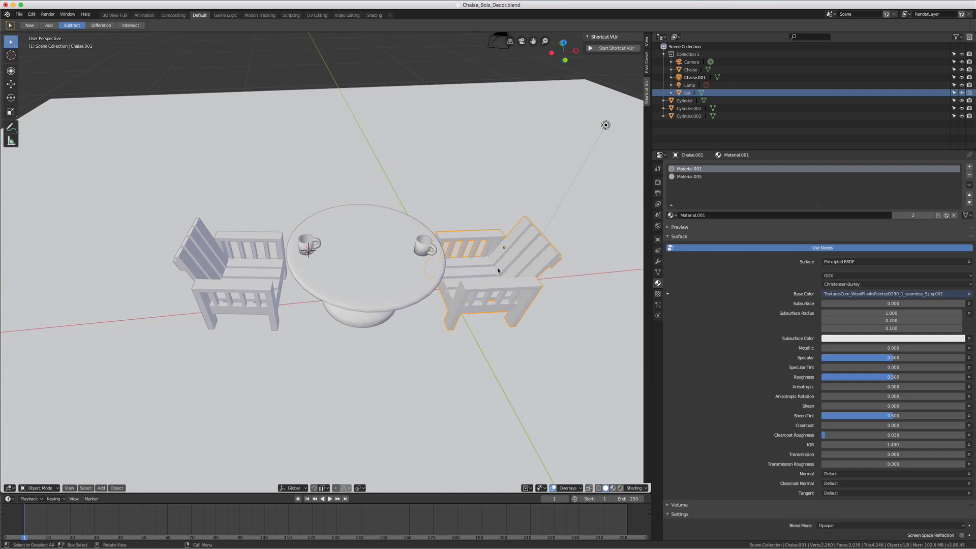
{"action": "key", "text": "KP_7"}
{"action": "key", "text": "r"}
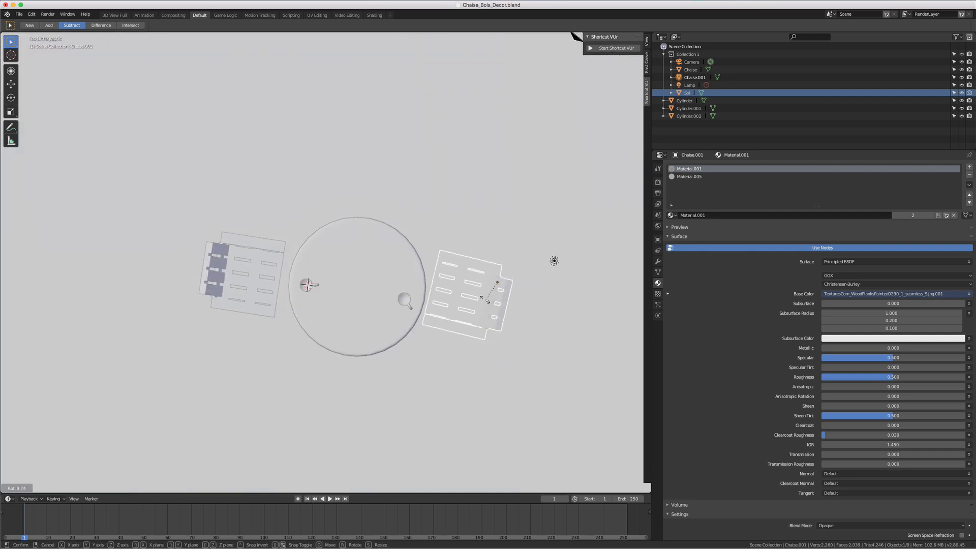
{"action": "left_click", "coordinate": [488, 312]}
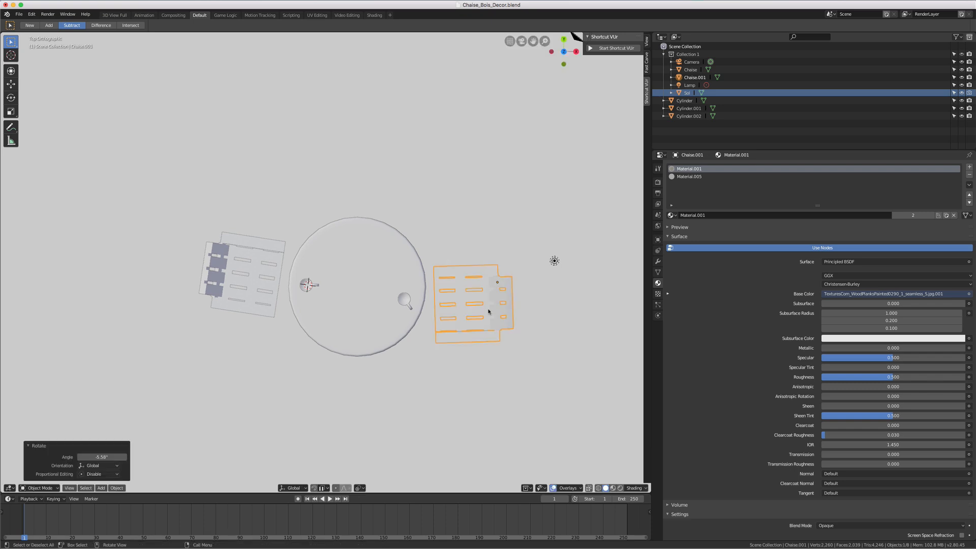
Step: Add the chair Chaise as the active object and rotate both chairs slightly around its origin in the top view
{"action": "left_click", "coordinate": [260, 284], "text": "shift"}
{"action": "middle_click_drag", "start_coordinate": [307, 346], "coordinate": [497, 323]}
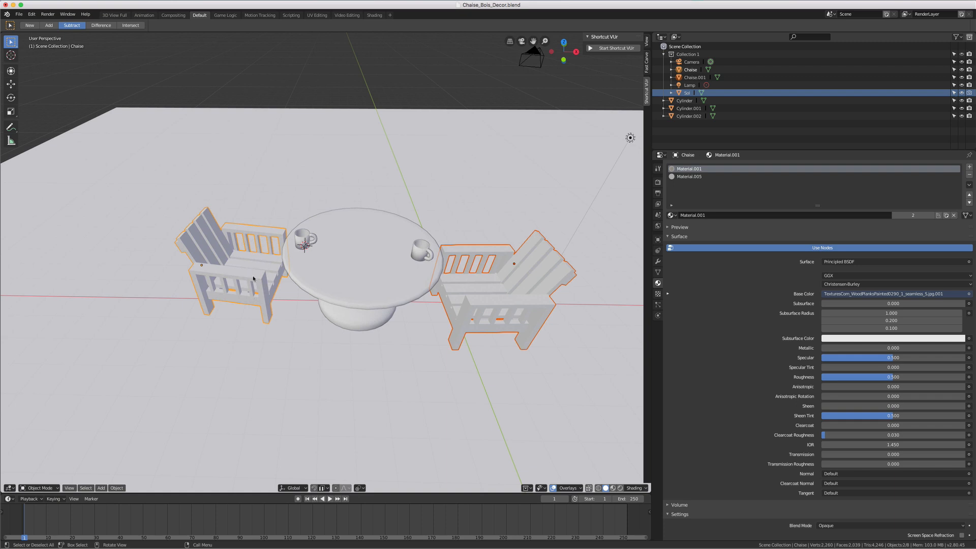
{"action": "key", "text": "KP_7"}
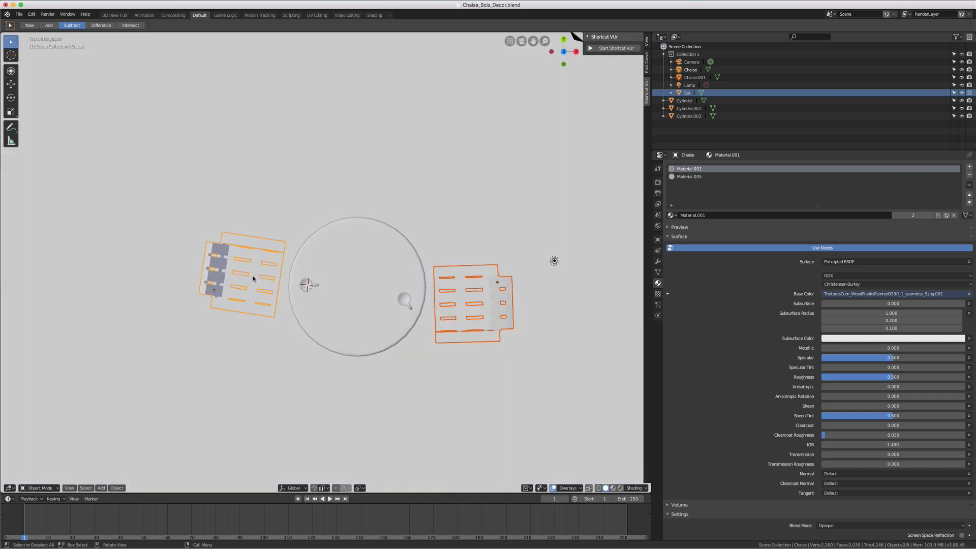
{"action": "key", "text": "r"}
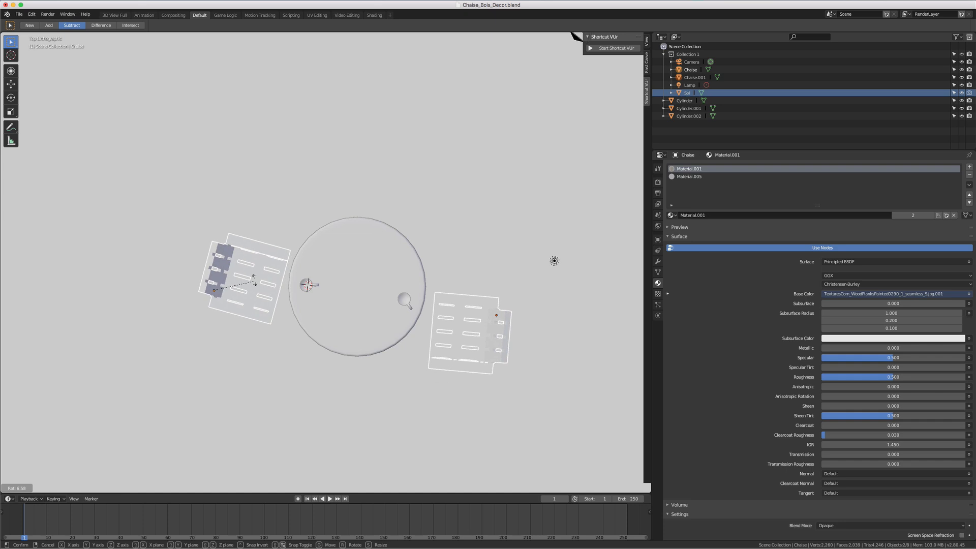
{"action": "left_click", "coordinate": [250, 264]}
{"action": "middle_click_drag", "start_coordinate": [251, 264], "coordinate": [214, 288]}
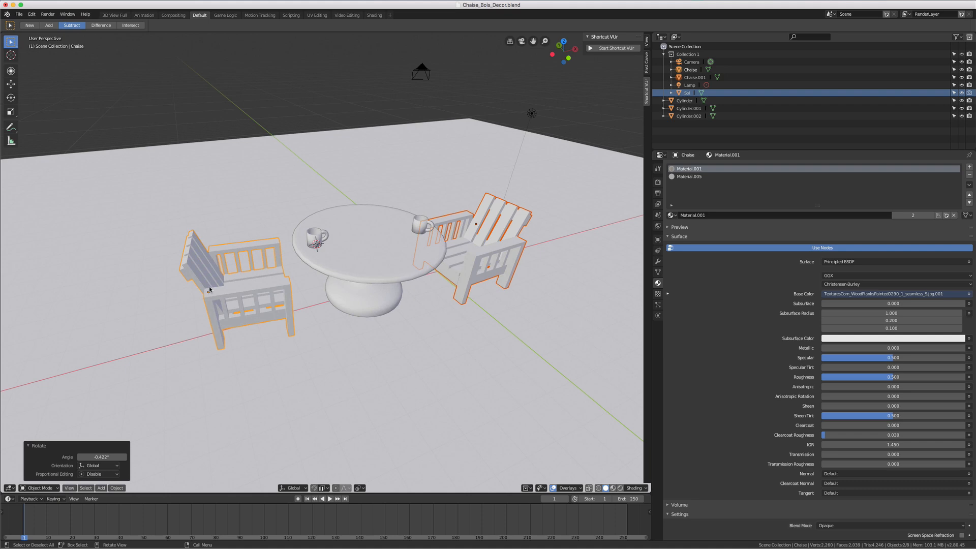
Step: Deselect the table and the mug Cylinder.001 and set the pivot point to Median Point
{"action": "left_click", "coordinate": [353, 271]}
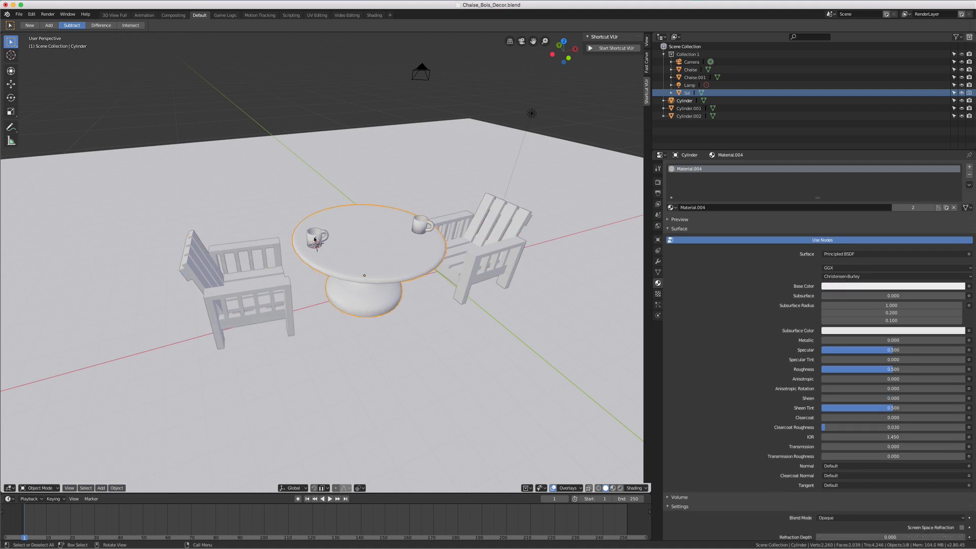
{"action": "left_click", "coordinate": [363, 273], "text": "shift"}
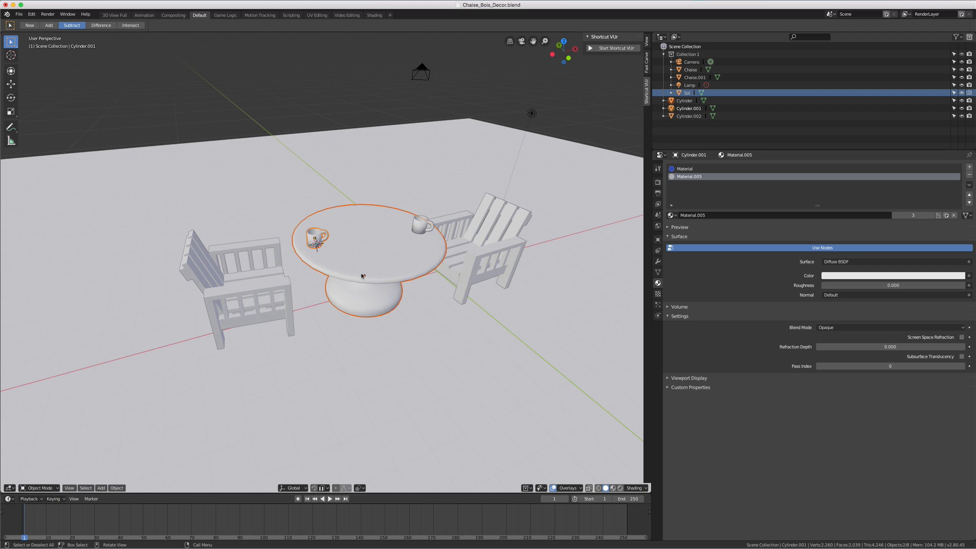
{"action": "key", "text": "alt+a"}
{"action": "left_click", "coordinate": [359, 488]}
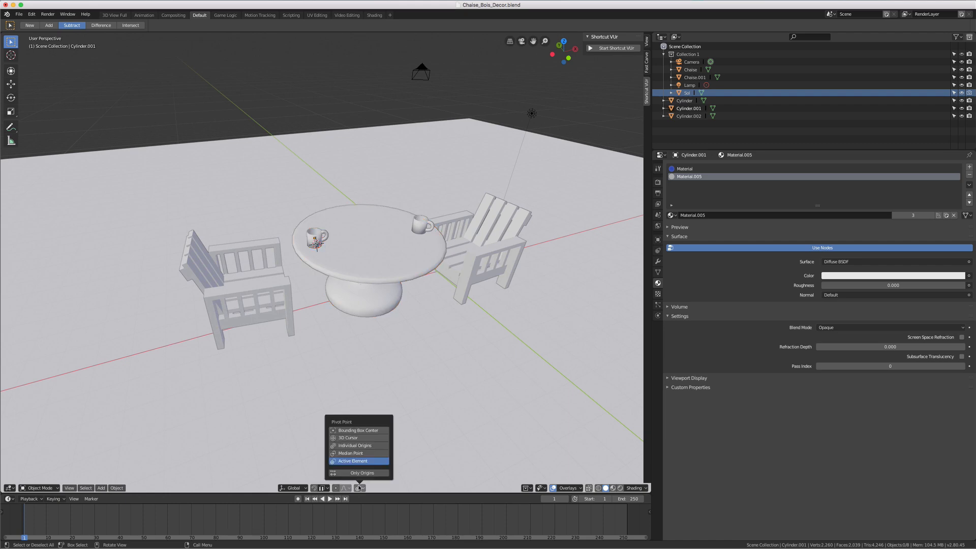
{"action": "left_click", "coordinate": [356, 453]}
Step: Try rotating the single chair Chaise.001 in the top view with the Median Point pivot
{"action": "middle_click_drag", "start_coordinate": [462, 259], "coordinate": [445, 269]}
{"action": "key", "text": "KP_7"}
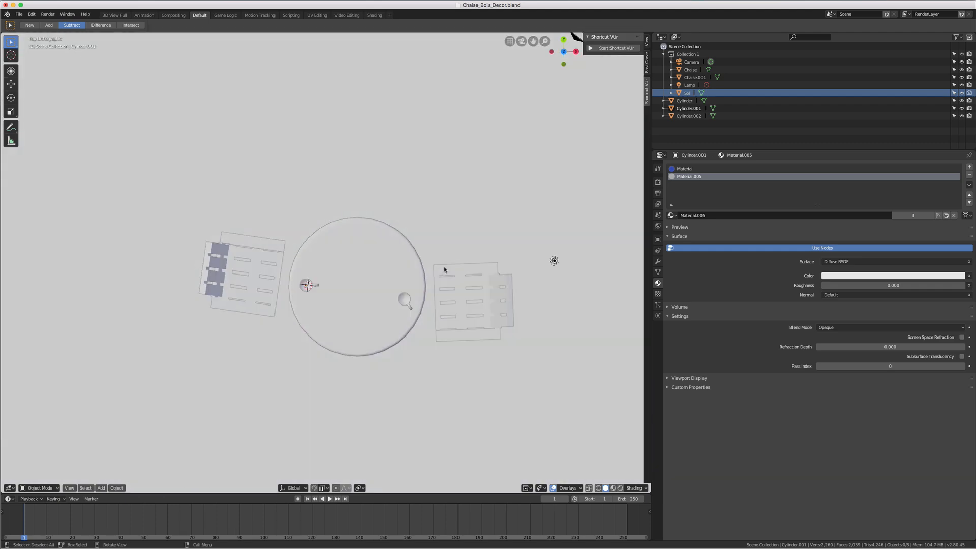
{"action": "left_click", "coordinate": [471, 292]}
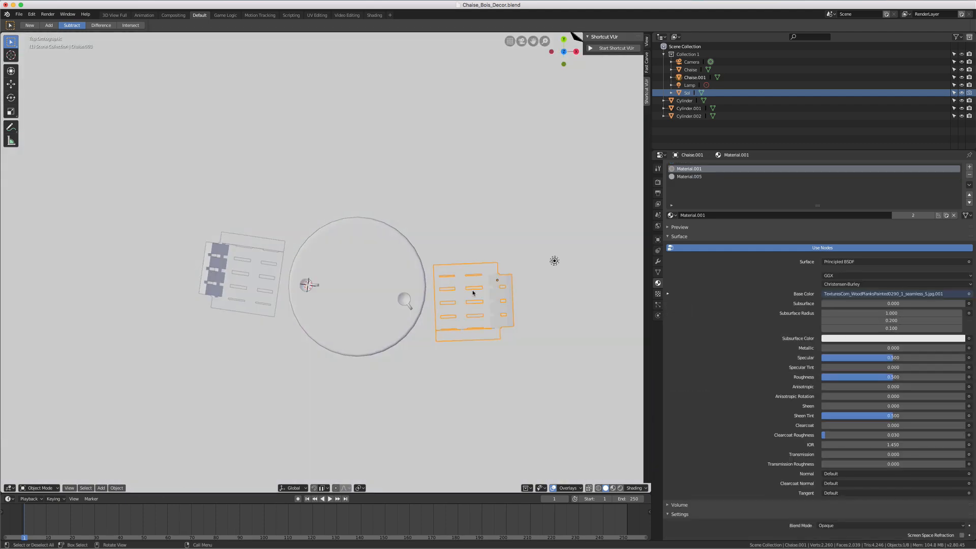
{"action": "key", "text": "r"}
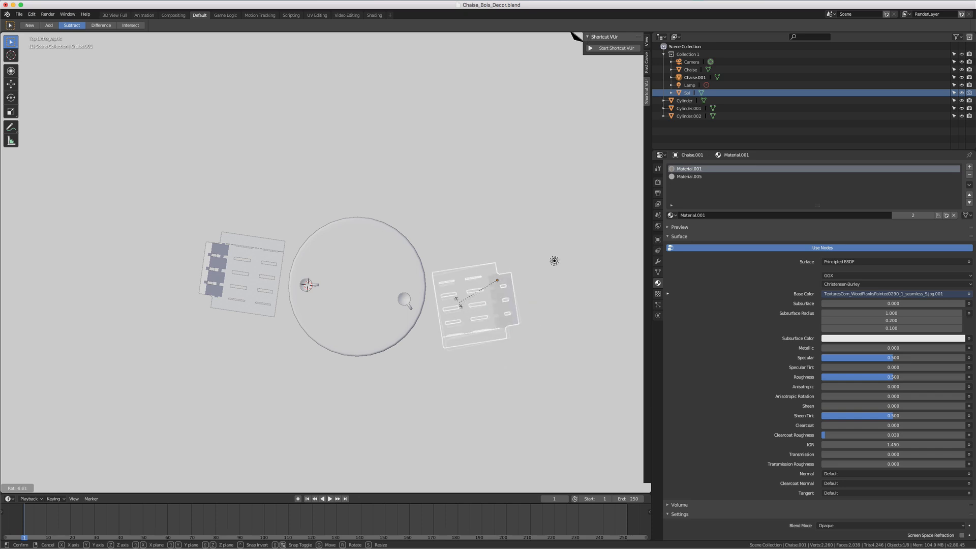
{"action": "key", "text": "Escape"}
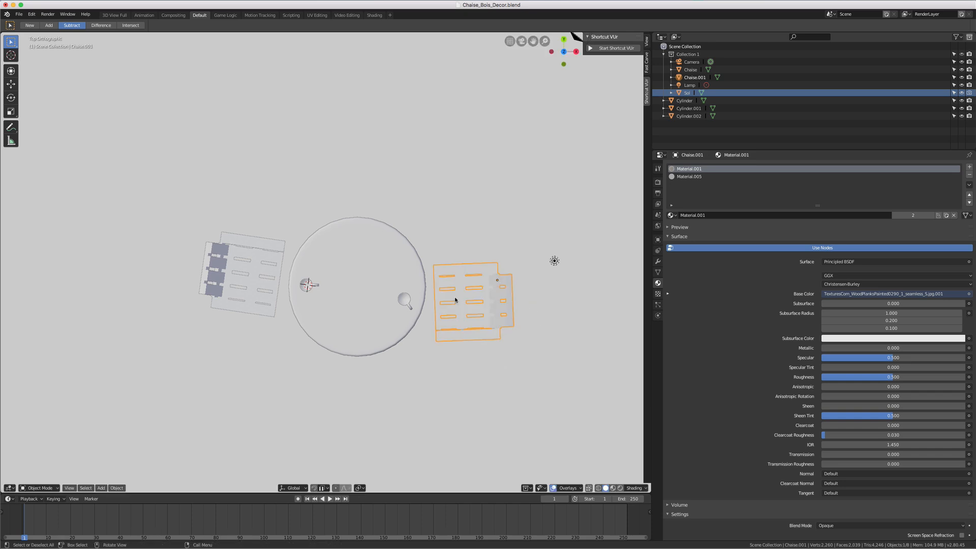
Step: Add the chair Chaise and the ground plane to the selection and rotate everything about 5° around the median point
{"action": "left_click", "coordinate": [267, 286], "text": "shift"}
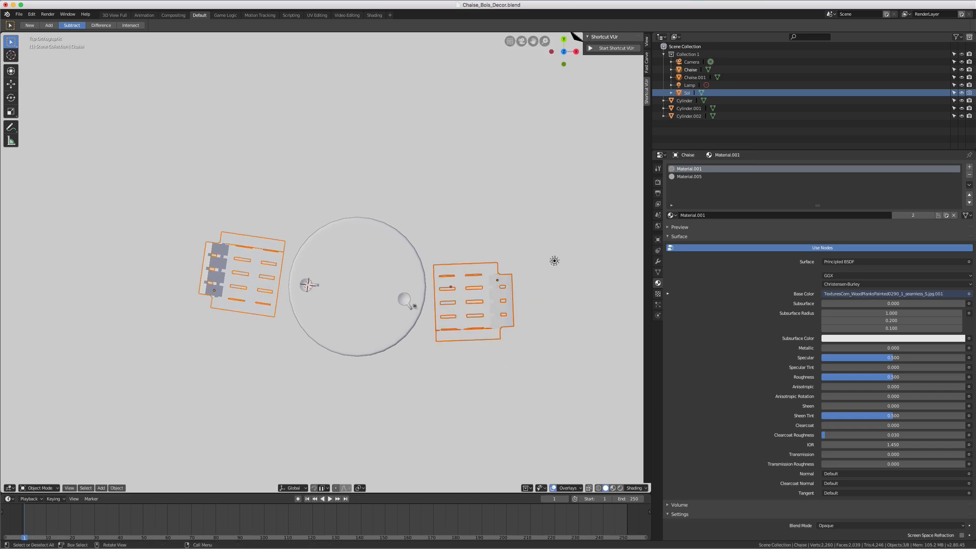
{"action": "middle_click_drag", "start_coordinate": [402, 318], "coordinate": [413, 279]}
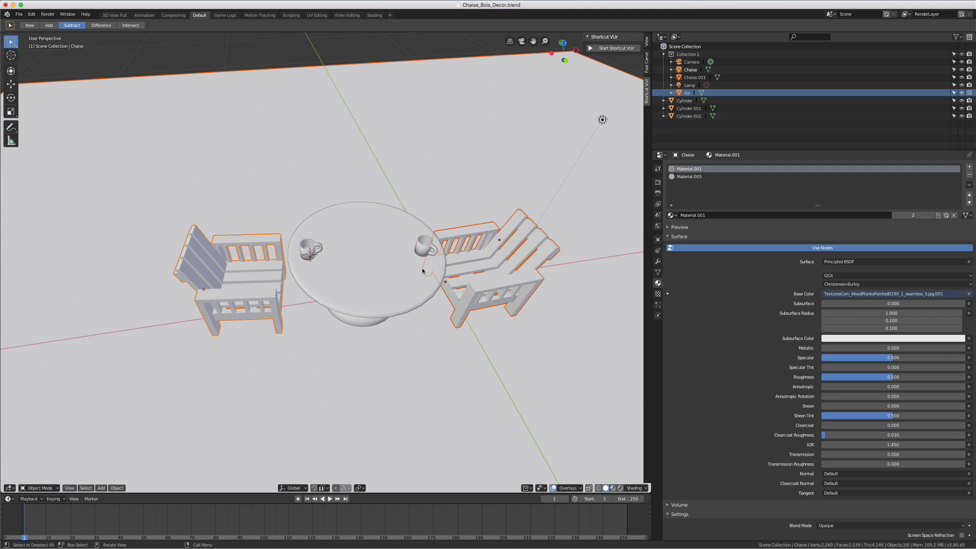
{"action": "key", "text": "KP_7"}
{"action": "key", "text": "r"}
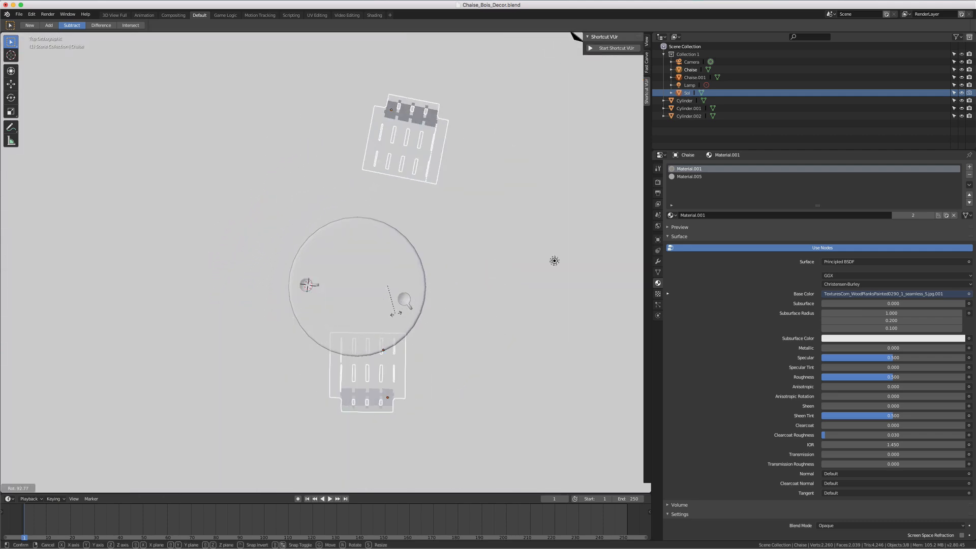
{"action": "left_click", "coordinate": [424, 278]}
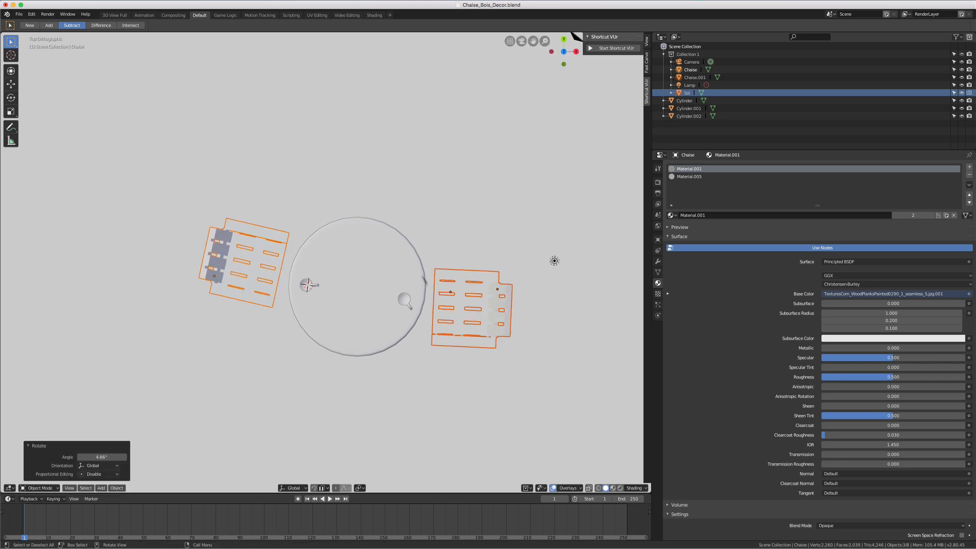
Step: Duplicate the two chairs and the ground plane in the top view and rotate the copies about 62°
{"action": "middle_click_drag", "start_coordinate": [388, 310], "coordinate": [389, 288]}
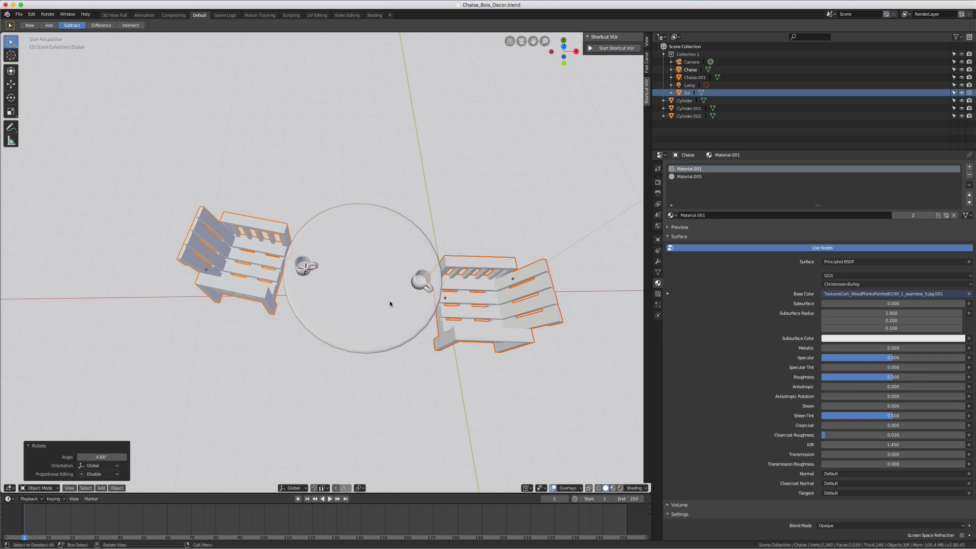
{"action": "key", "text": "KP_7"}
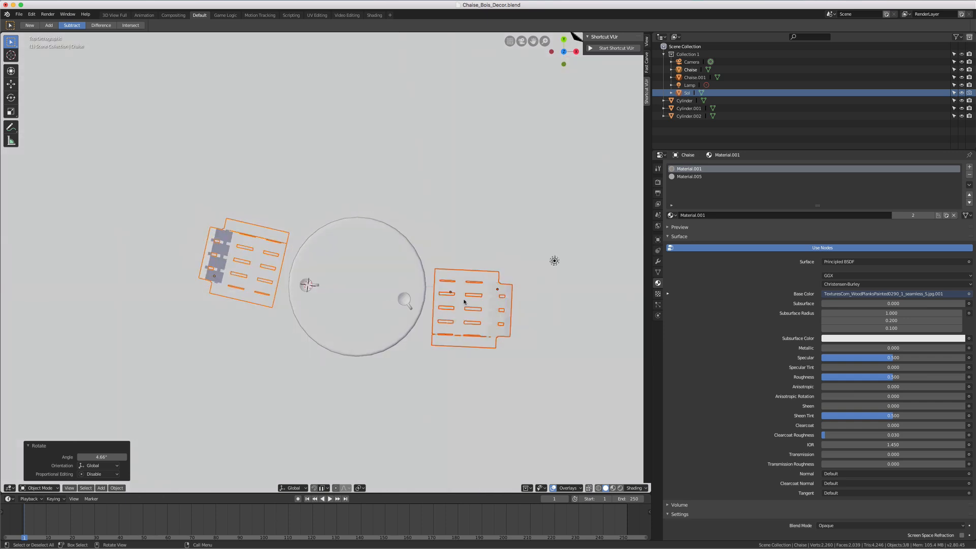
{"action": "key", "text": "shift+d"}
{"action": "key", "text": "r"}
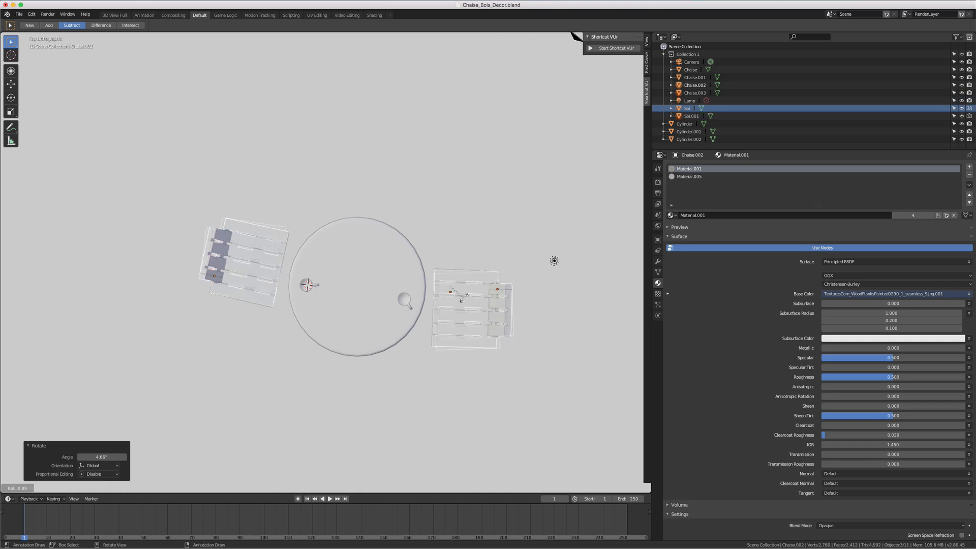
{"action": "left_click", "coordinate": [467, 282]}
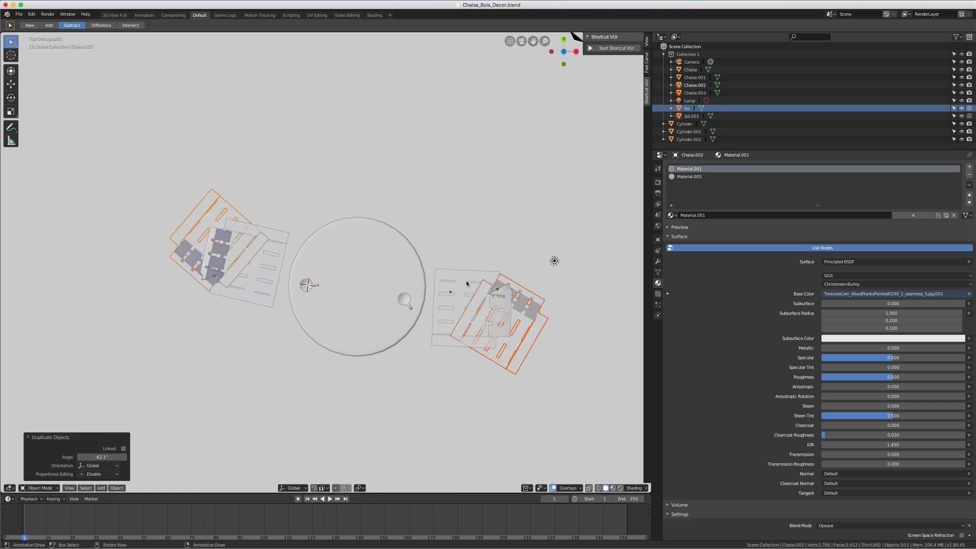
Step: Move and rotate the duplicated chairs, turning them about 76°, so they stand on the two free sides of the table
{"action": "key", "text": "g"}
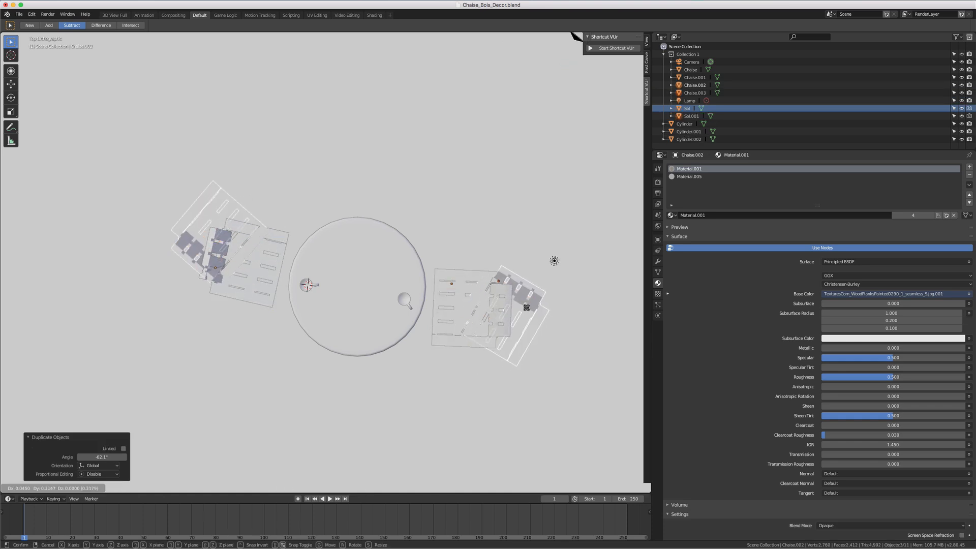
{"action": "left_click", "coordinate": [527, 271]}
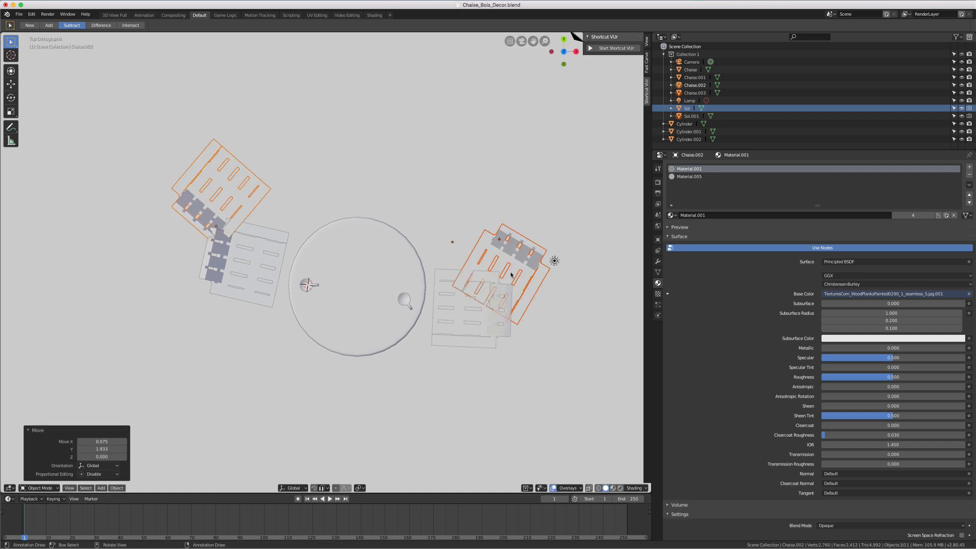
{"action": "key", "text": "r"}
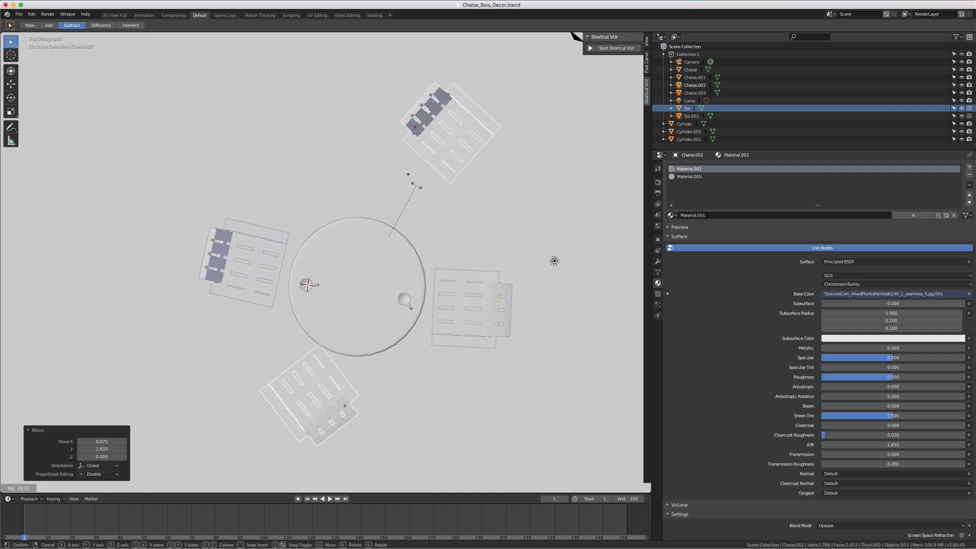
{"action": "left_click", "coordinate": [419, 185]}
{"action": "key", "text": "g"}
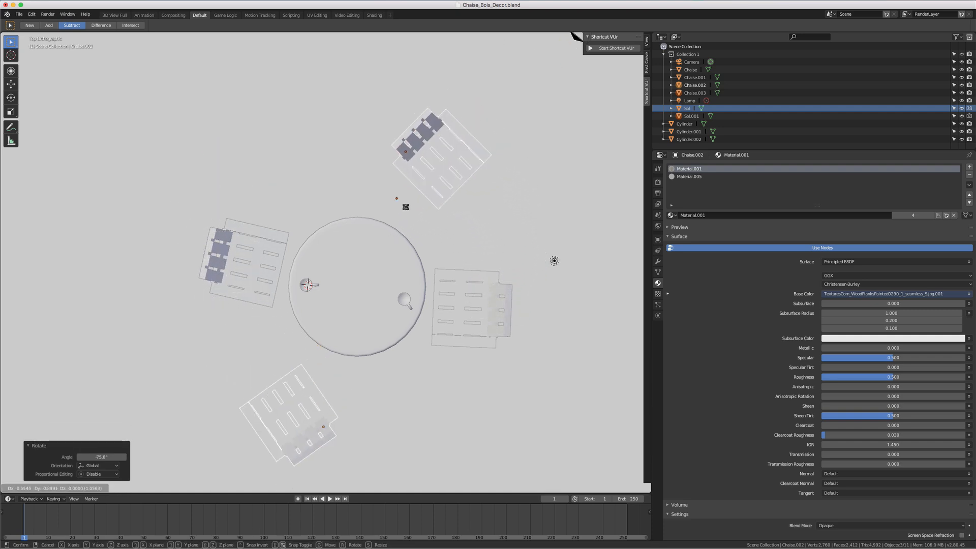
{"action": "left_click", "coordinate": [406, 208]}
Step: Select the duplicated ground plane Sol.001 and delete it
{"action": "middle_click_drag", "start_coordinate": [388, 331], "coordinate": [388, 279]}
{"action": "scroll", "coordinate": [411, 326], "scroll_direction": "down", "scroll_amount": 6}
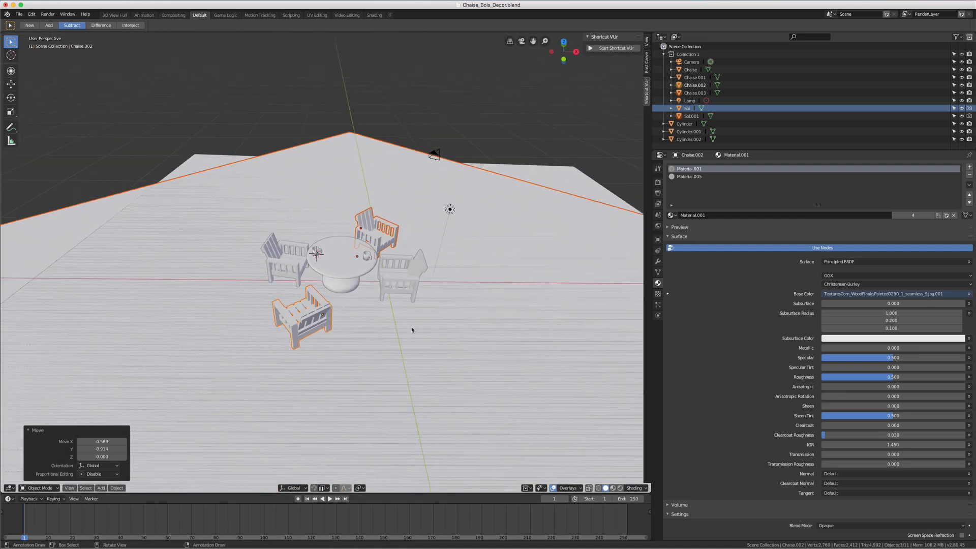
{"action": "left_click", "coordinate": [475, 296]}
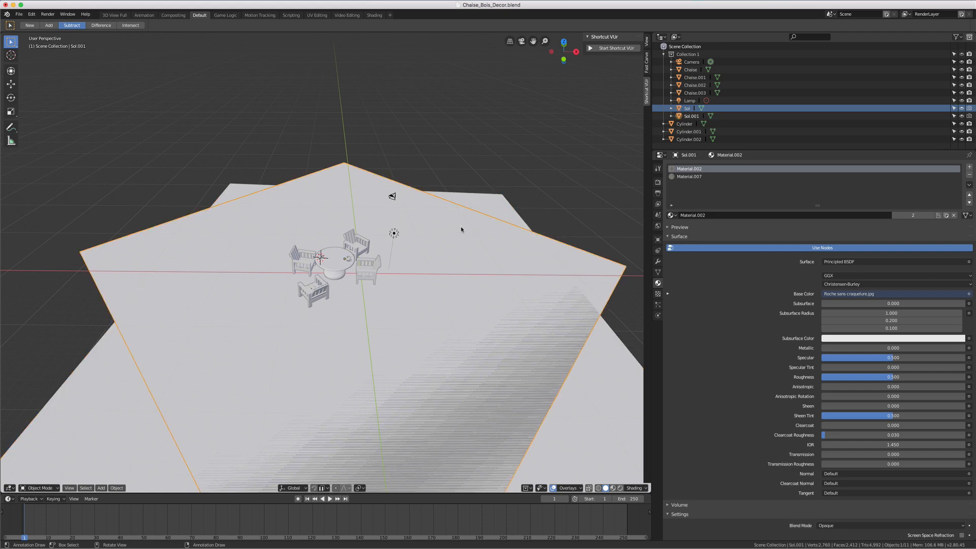
{"action": "key", "text": "x"}
{"action": "left_click", "coordinate": [447, 225]}
Step: Select the four chairs around the table together with the ground plane
{"action": "scroll", "coordinate": [404, 278], "scroll_direction": "up", "scroll_amount": 5}
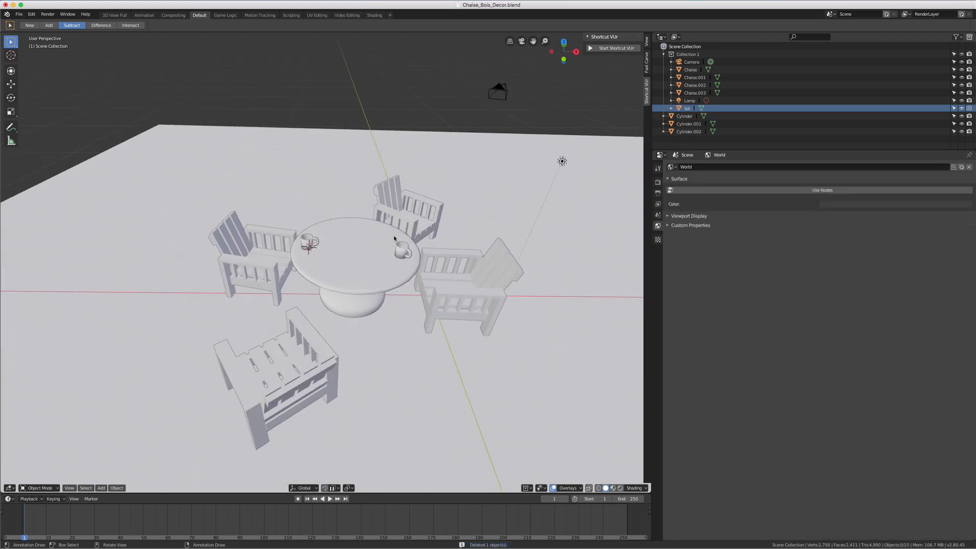
{"action": "key", "text": "KP_7"}
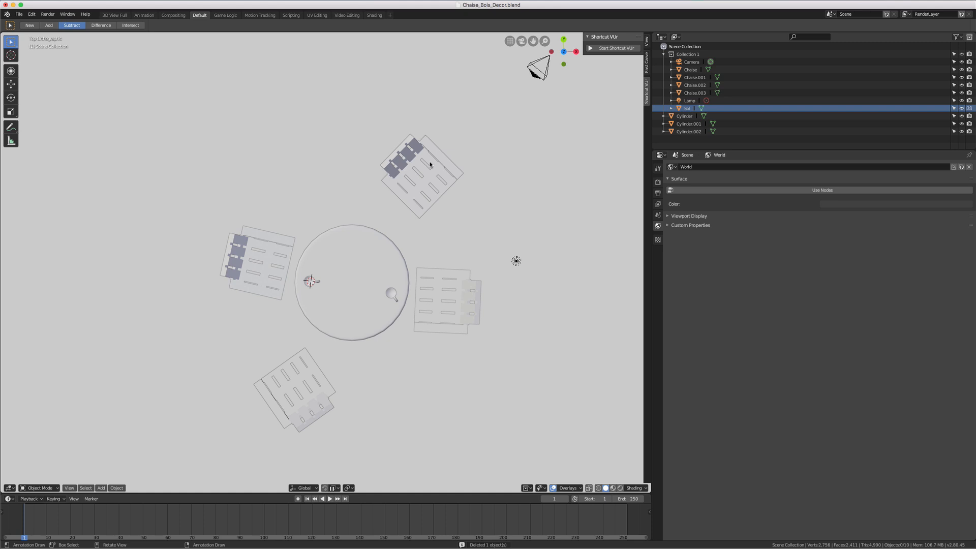
{"action": "left_click", "coordinate": [430, 165]}
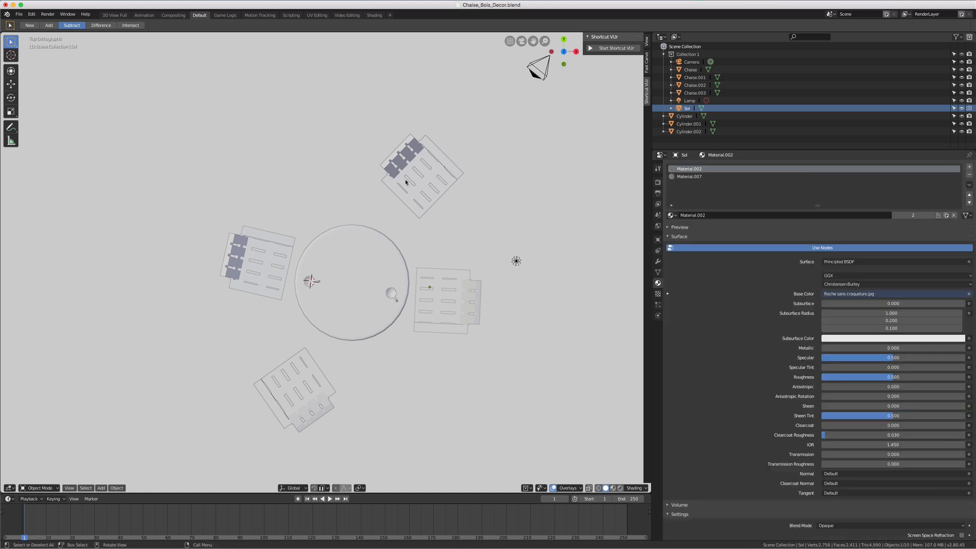
{"action": "left_click", "coordinate": [406, 182]}
{"action": "left_click", "coordinate": [272, 242], "text": "shift"}
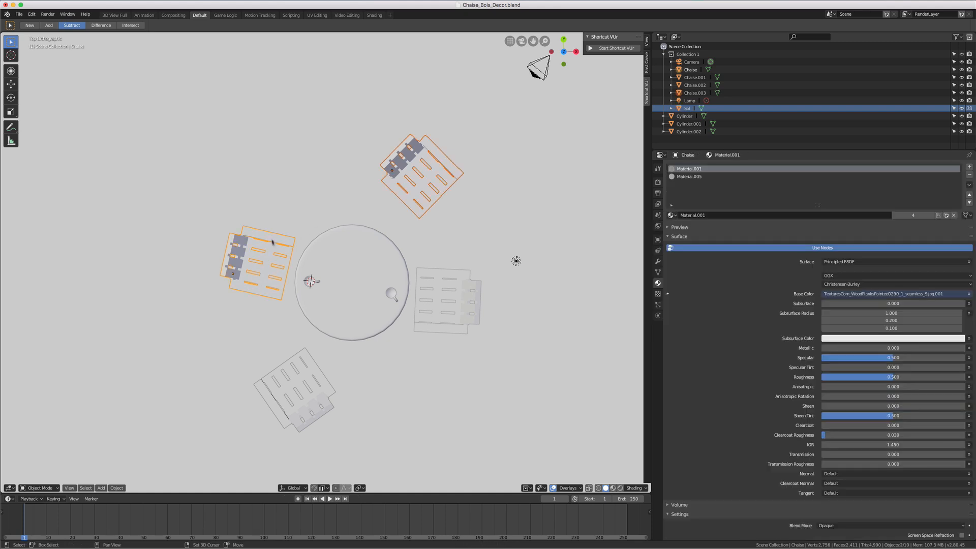
{"action": "left_click", "coordinate": [300, 389], "text": "shift"}
{"action": "left_click", "coordinate": [441, 312], "text": "shift"}
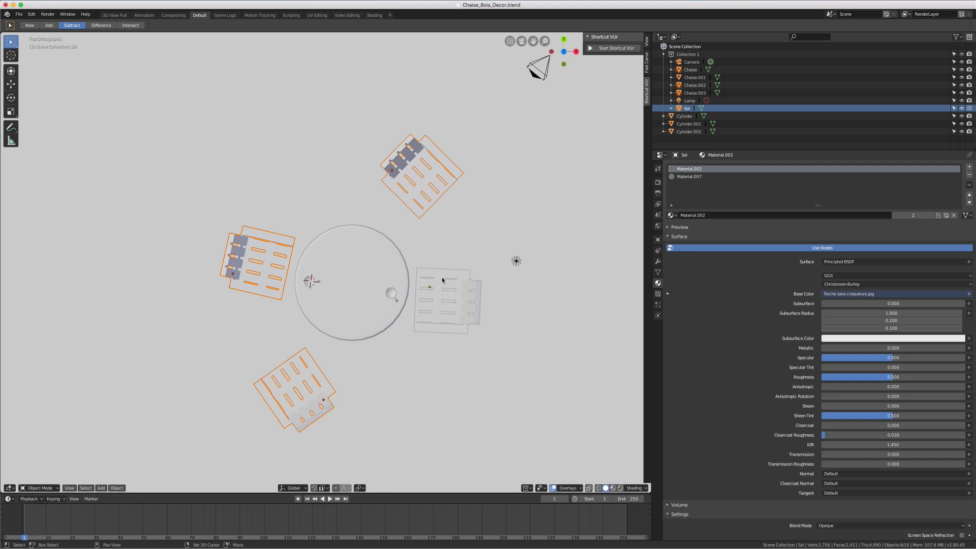
{"action": "left_click", "coordinate": [442, 287], "text": "shift"}
{"action": "scroll", "coordinate": [443, 297], "scroll_direction": "down", "scroll_amount": 4}
{"action": "middle_click_drag", "start_coordinate": [443, 298], "coordinate": [436, 251]}
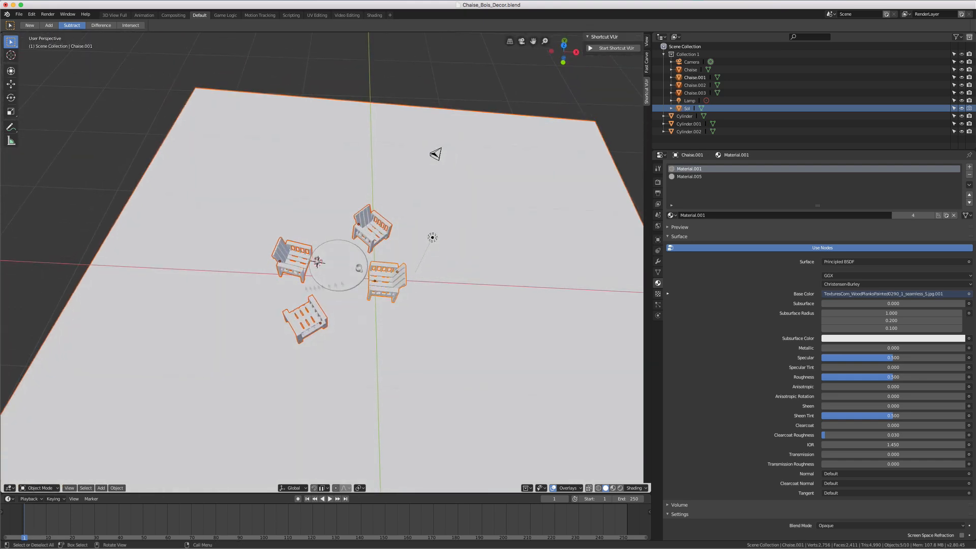
Step: Remove the ground plane from the selection so only the four chairs stay selected
{"action": "left_click", "coordinate": [210, 304], "text": "shift"}
{"action": "left_click", "coordinate": [223, 263], "text": "shift"}
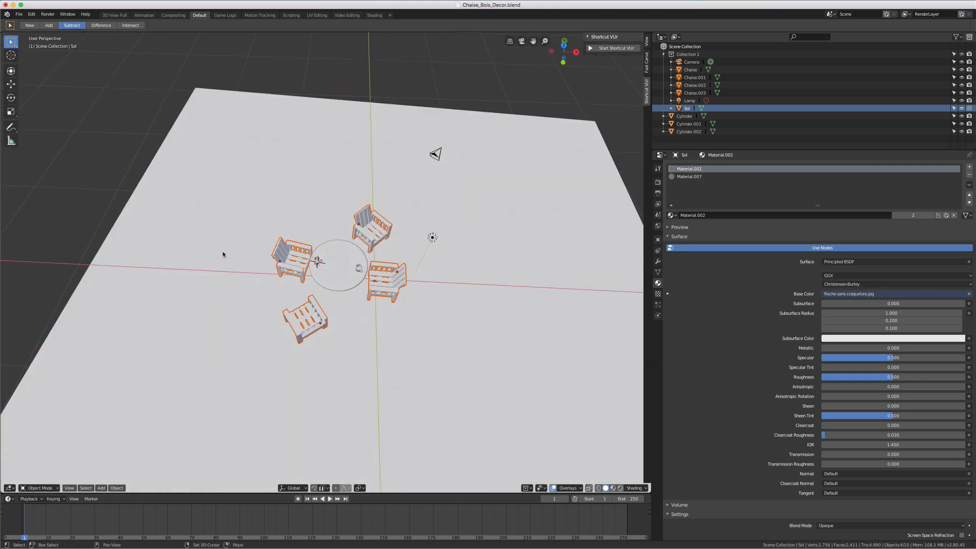
{"action": "scroll", "coordinate": [348, 266], "scroll_direction": "down", "scroll_amount": 2}
{"action": "scroll", "coordinate": [349, 265], "scroll_direction": "up", "scroll_amount": 3}
{"action": "scroll", "coordinate": [349, 265], "scroll_direction": "down", "scroll_amount": 2}
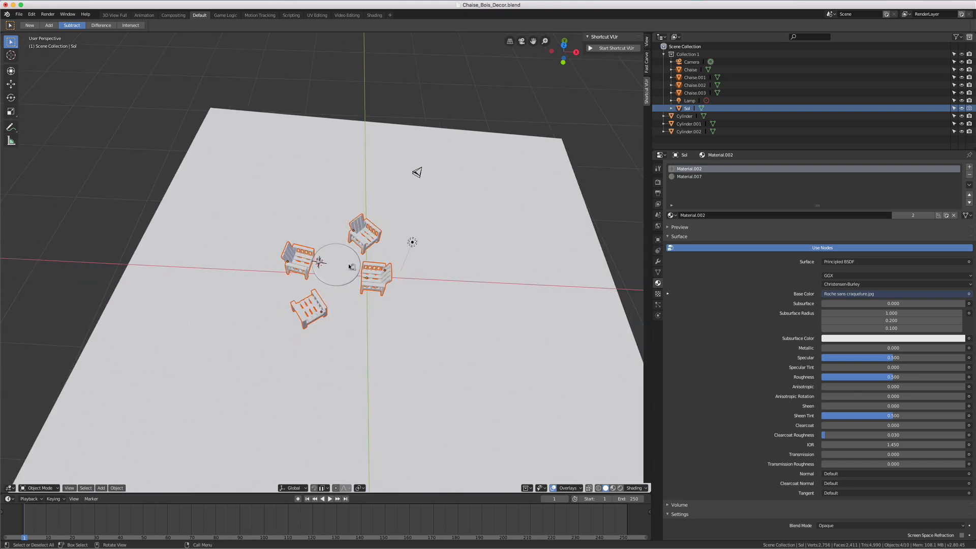
Step: Check the selected chairs in wireframe display and return the viewport to solid shading
{"action": "key", "text": "z"}
{"action": "left_click", "coordinate": [297, 268]}
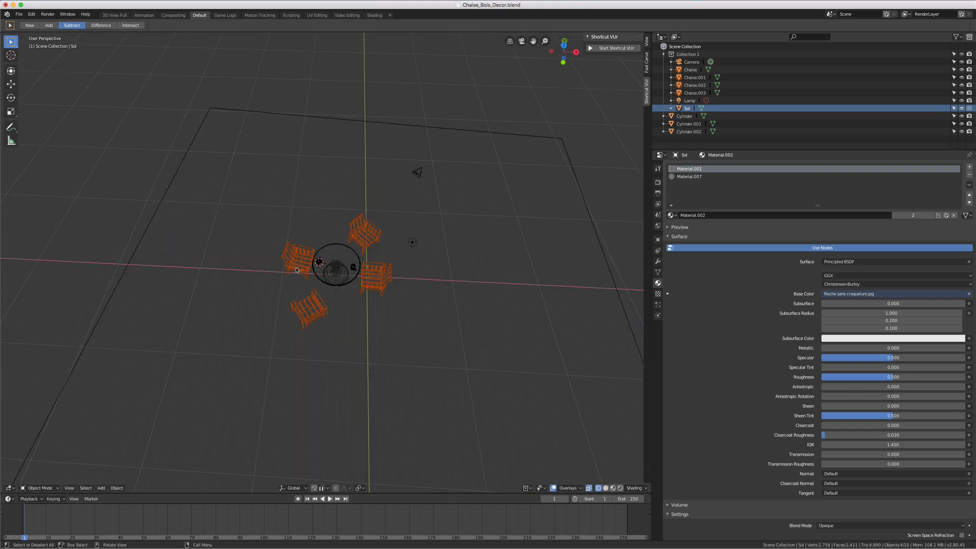
{"action": "key", "text": "z"}
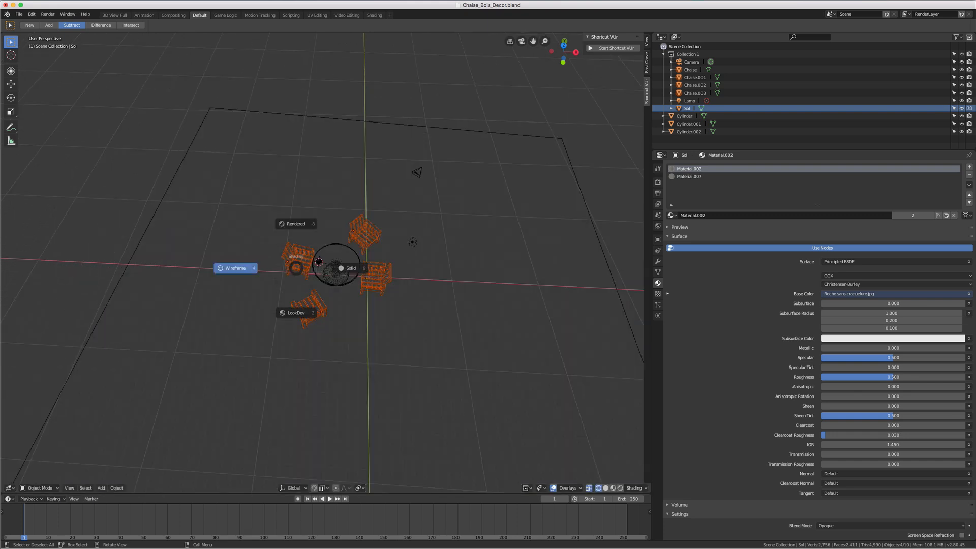
{"action": "left_click", "coordinate": [357, 280]}
Step: In the top view, rotate the four selected chairs around their individual origins by about 433°
{"action": "key", "text": "KP_7"}
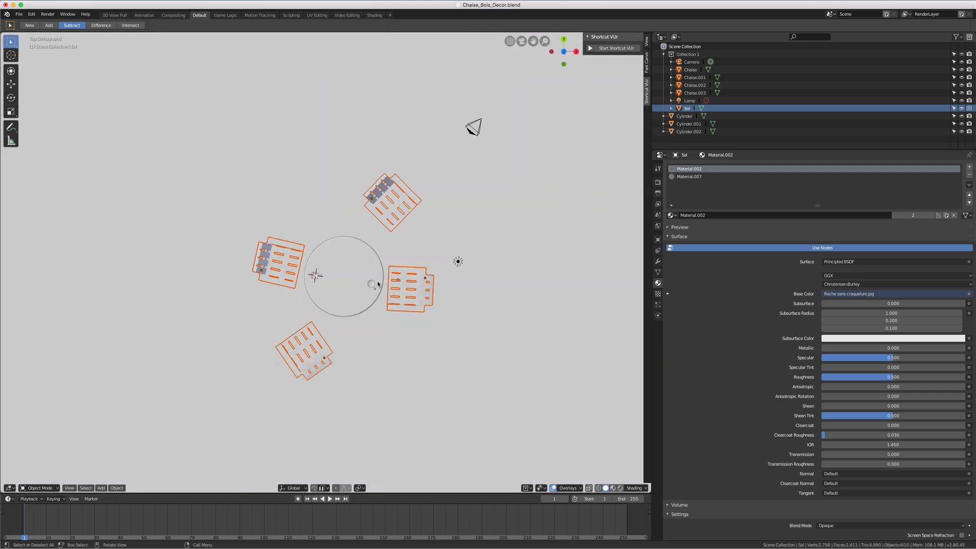
{"action": "key", "text": "r"}
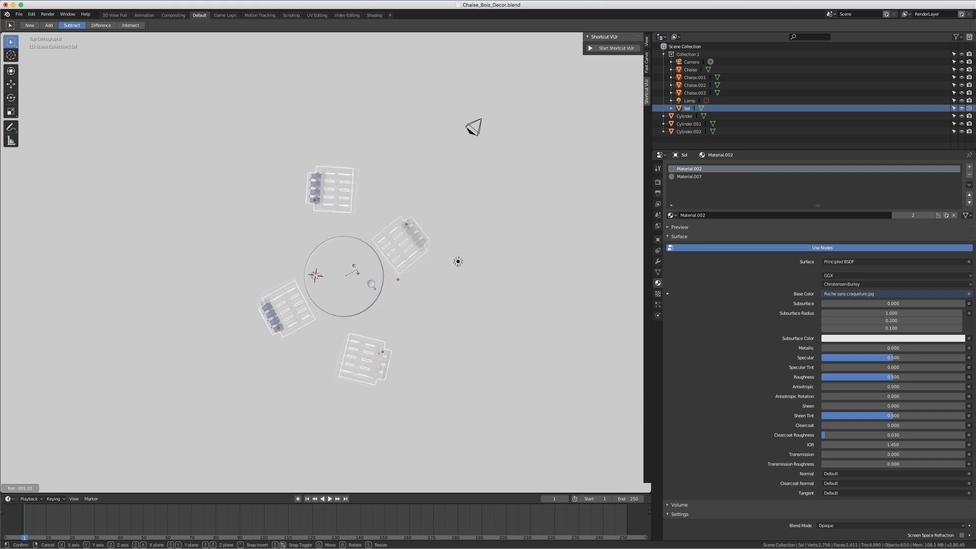
{"action": "left_click", "coordinate": [343, 316]}
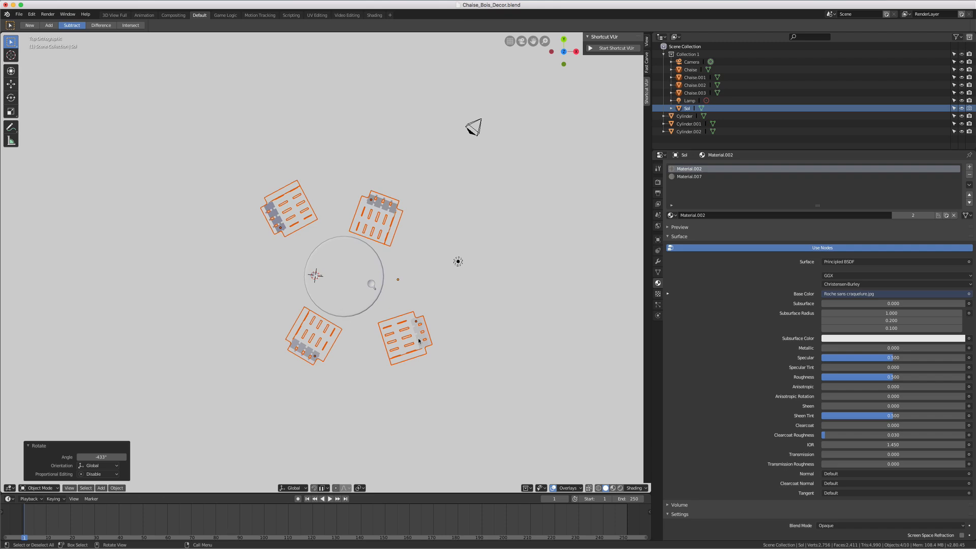
{"action": "middle_click_drag", "start_coordinate": [343, 303], "coordinate": [409, 290]}
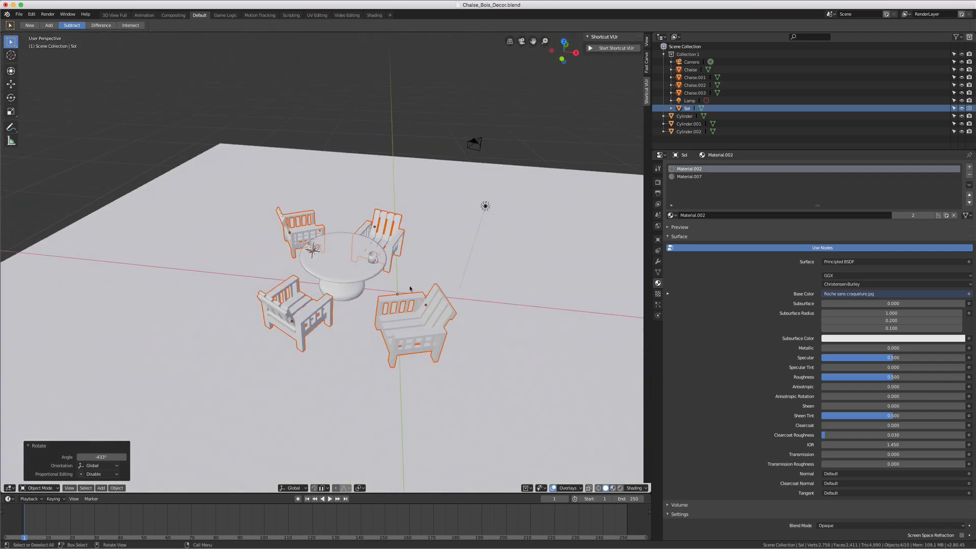
Step: Check the Individual Origins pivot setting and rotate the four chairs once more in the top view
{"action": "left_click", "coordinate": [360, 488]}
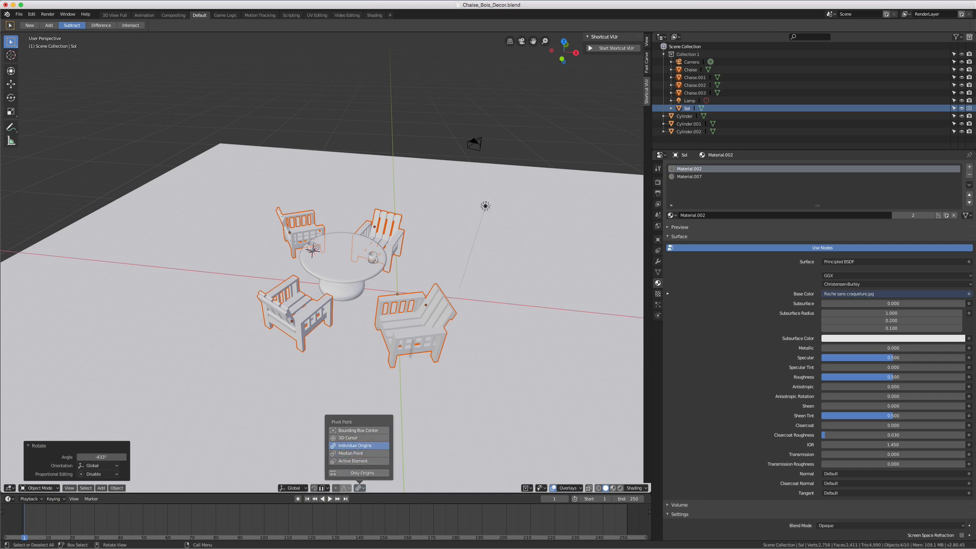
{"action": "key", "text": "KP_7"}
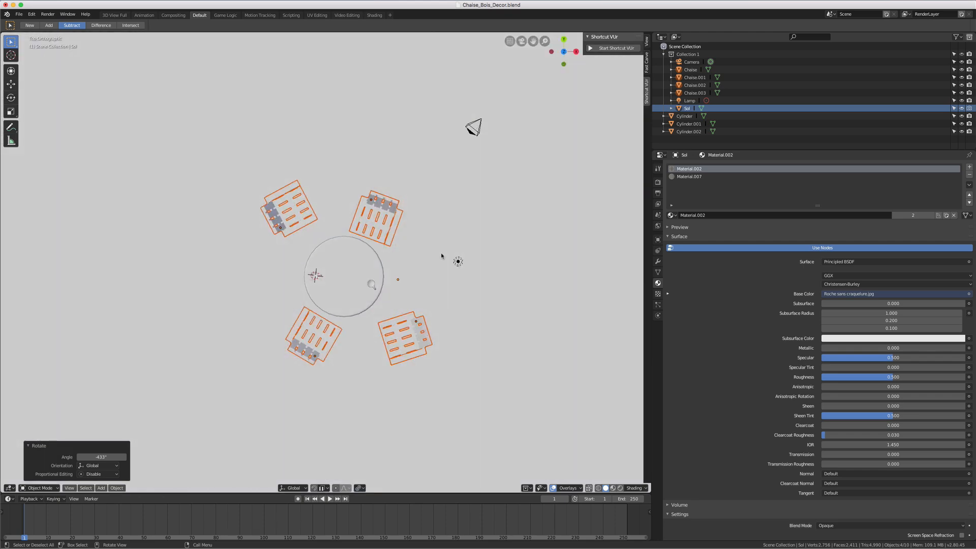
{"action": "key", "text": "r"}
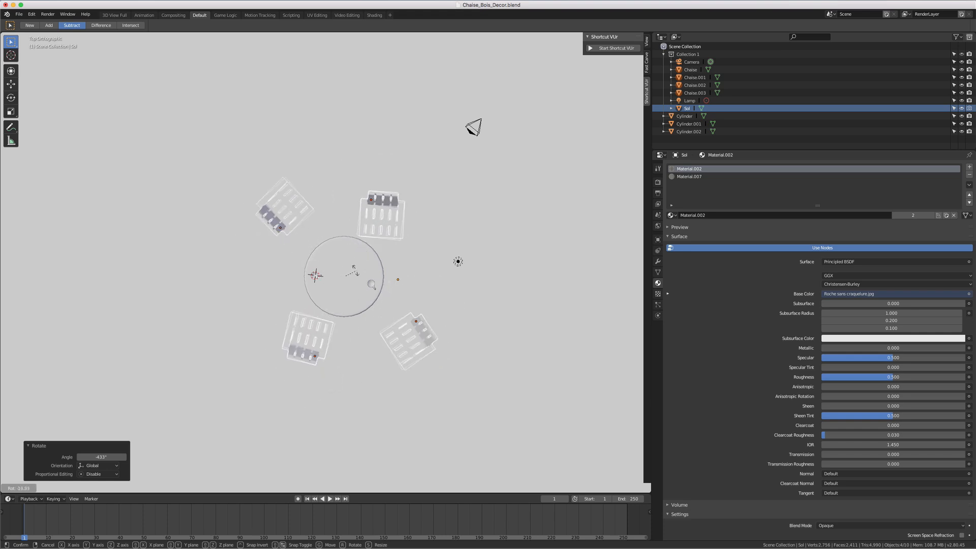
{"action": "left_click", "coordinate": [354, 267]}
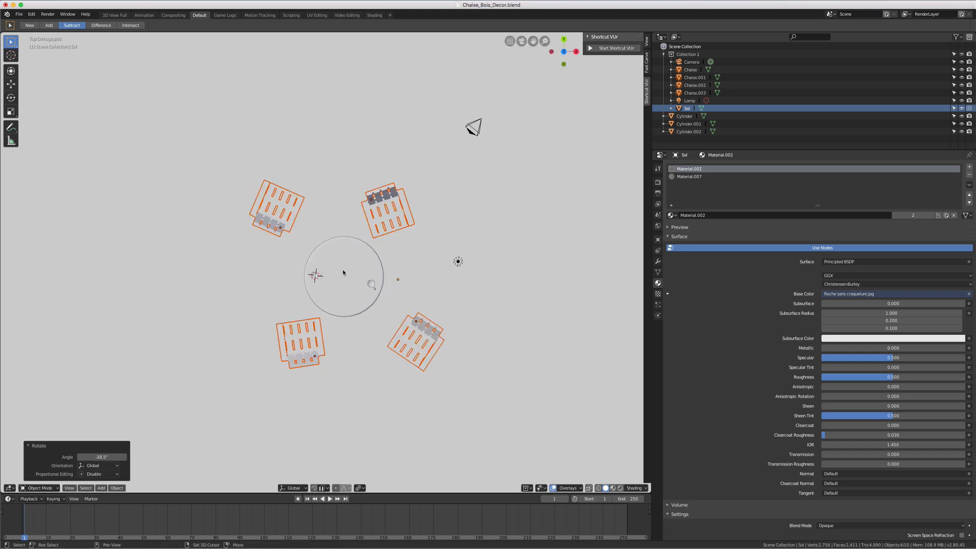
Step: Add the cup Cylinder.002 to the selection and rotate it with the chairs around individual origins by about 387°
{"action": "left_click", "coordinate": [371, 285]}
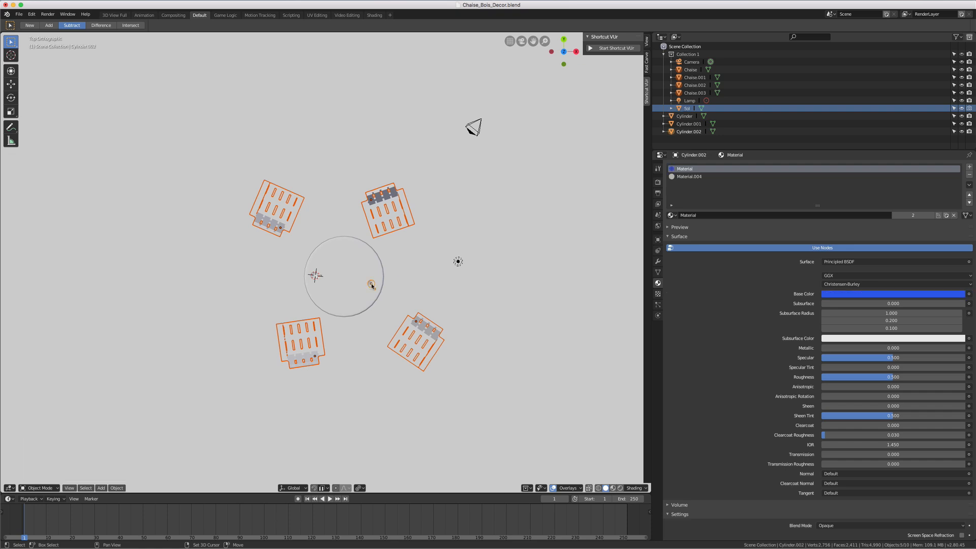
{"action": "key", "text": "r"}
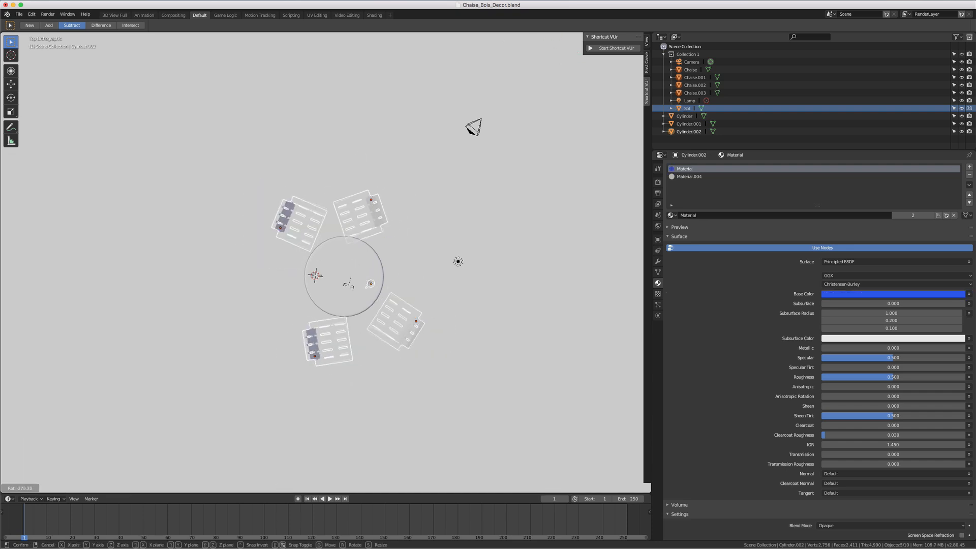
{"action": "left_click", "coordinate": [363, 292]}
{"action": "middle_click_drag", "start_coordinate": [364, 292], "coordinate": [390, 328]}
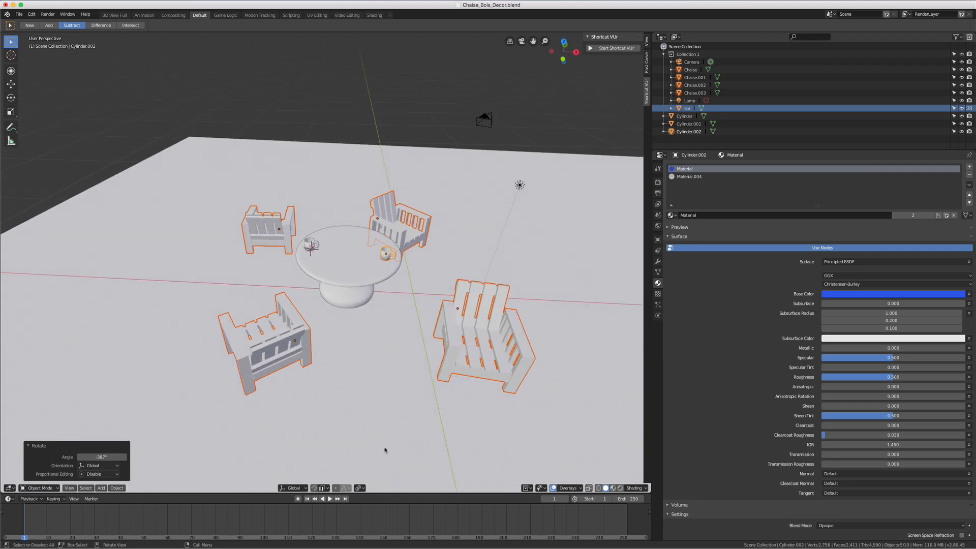
Step: Set the pivot point to 3D Cursor
{"action": "left_click", "coordinate": [360, 488]}
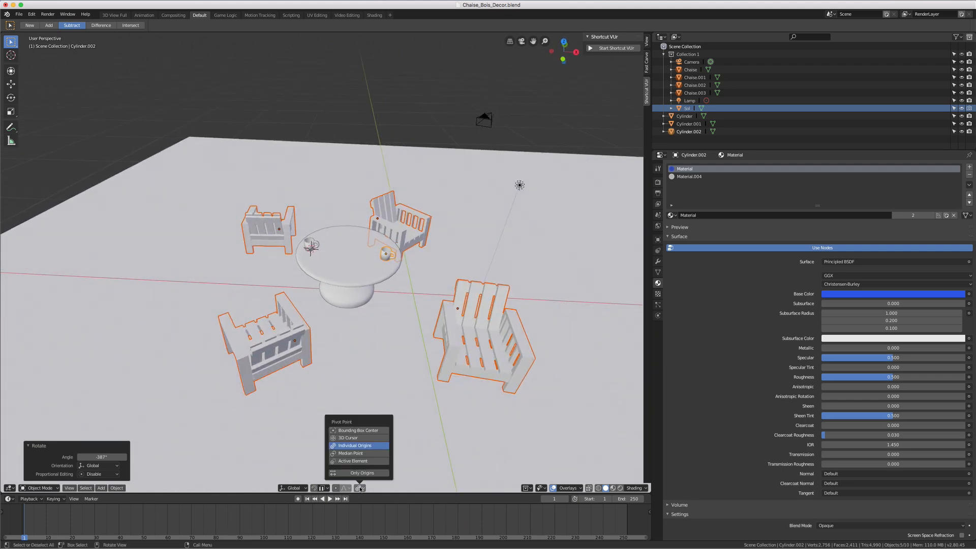
{"action": "left_click", "coordinate": [354, 438]}
{"action": "middle_click_drag", "start_coordinate": [401, 270], "coordinate": [398, 277]}
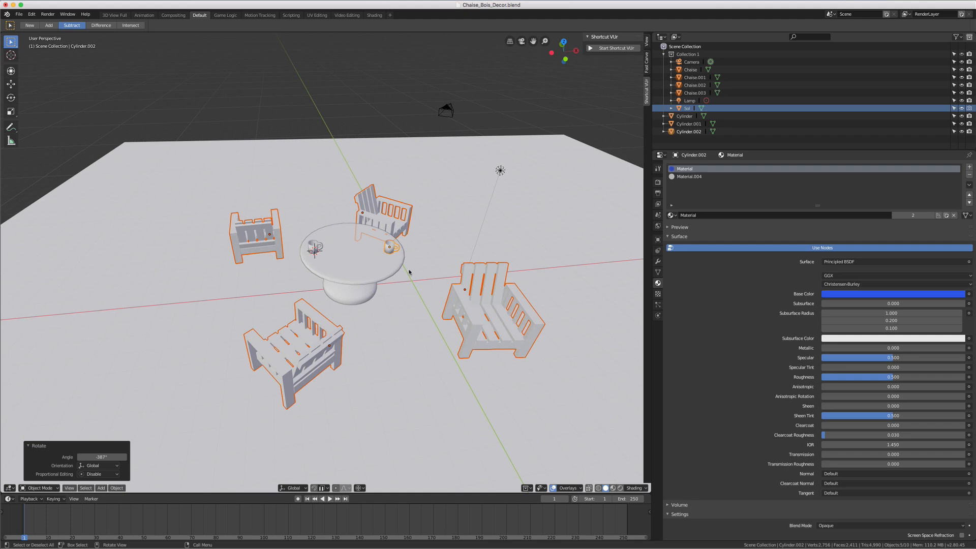
Step: Place the 3D cursor at the centre of the table in the top view and return to the selection tool
{"action": "key", "text": "KP_7"}
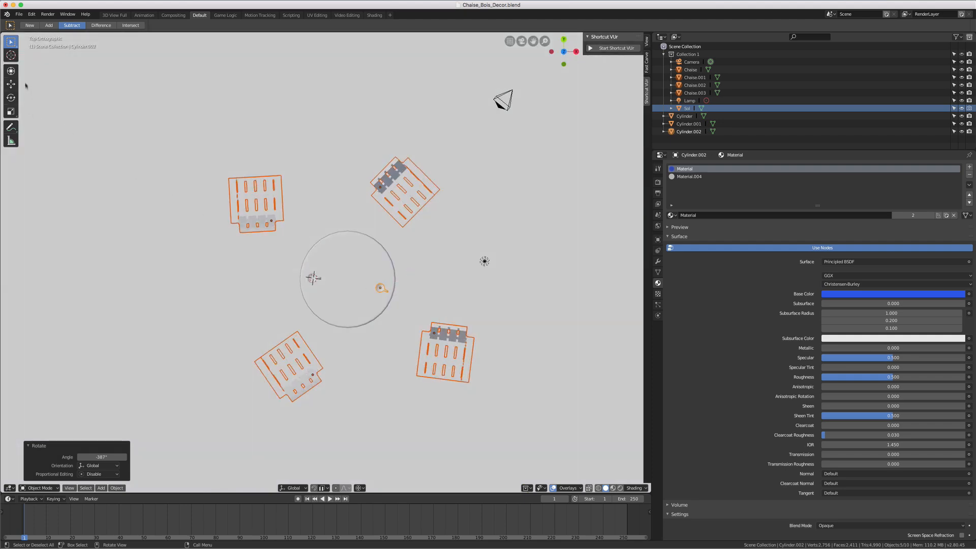
{"action": "left_click", "coordinate": [13, 56]}
{"action": "left_click", "coordinate": [345, 275]}
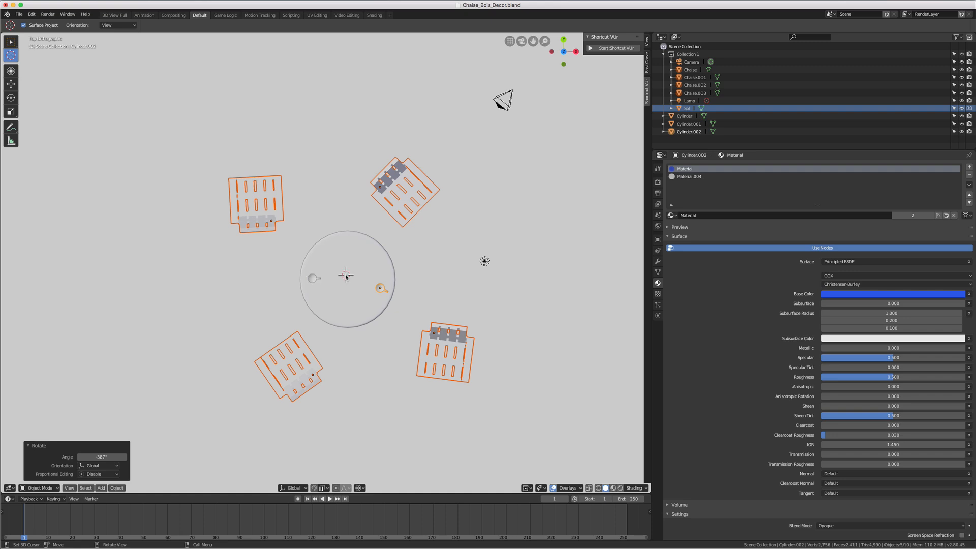
{"action": "left_click", "coordinate": [444, 332]}
{"action": "left_click", "coordinate": [347, 274]}
{"action": "left_click", "coordinate": [11, 42]}
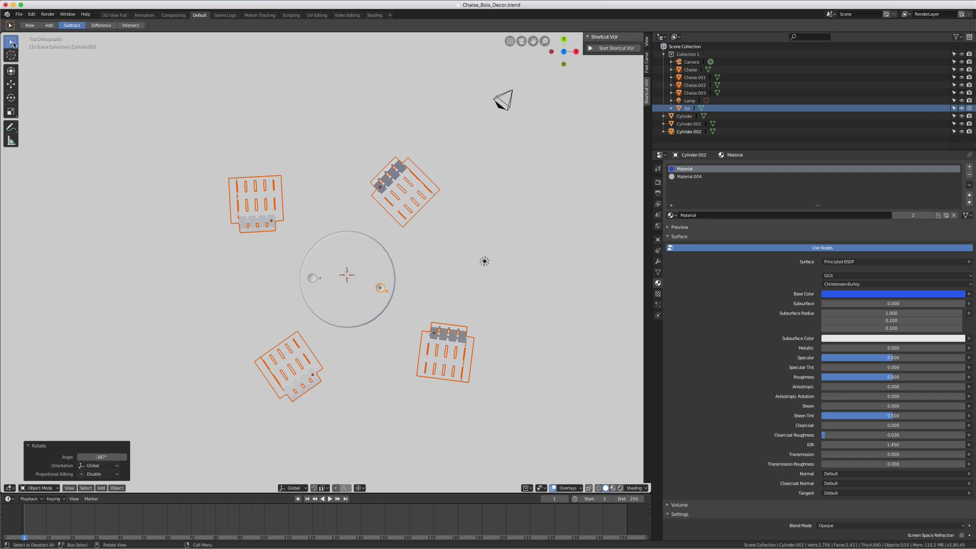
Step: Select only the chair Chaise.002 and rotate it 349° around the 3D cursor
{"action": "left_click", "coordinate": [433, 348]}
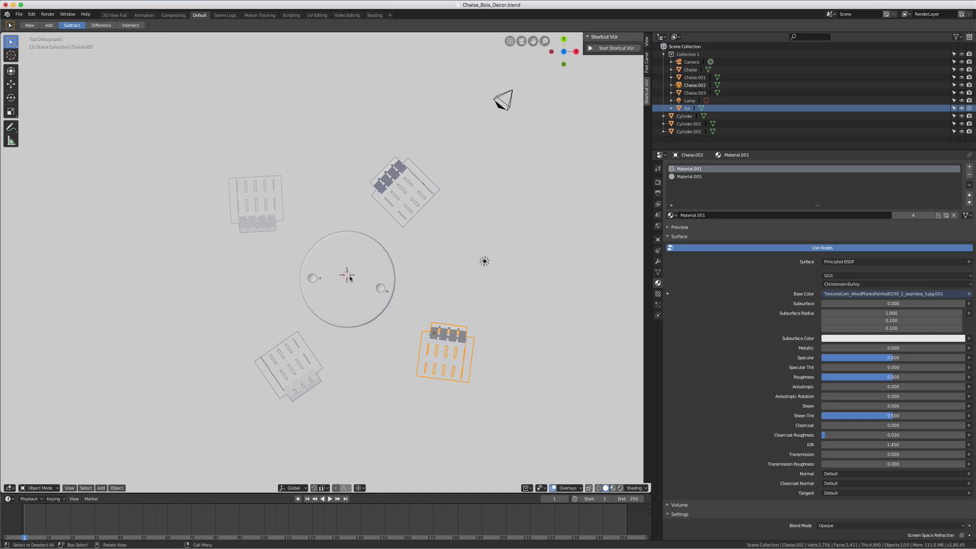
{"action": "key", "text": "r"}
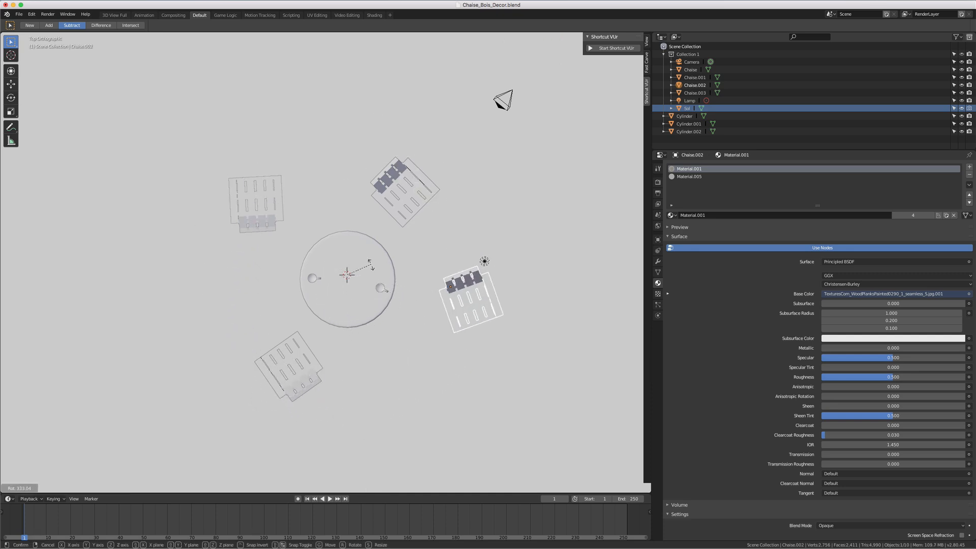
{"action": "left_click", "coordinate": [372, 321]}
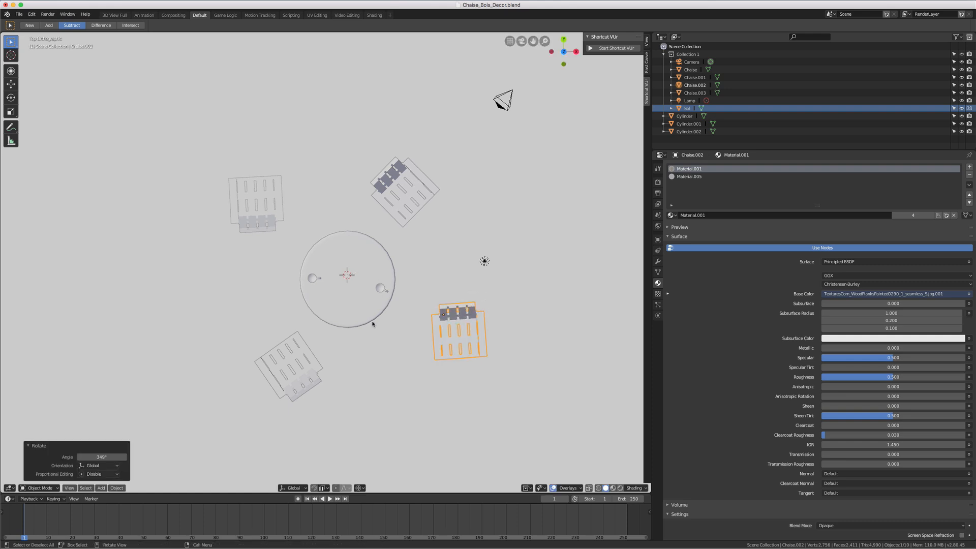
{"action": "middle_click_drag", "start_coordinate": [373, 320], "coordinate": [375, 281]}
{"action": "middle_click_drag", "start_coordinate": [371, 338], "coordinate": [366, 315]}
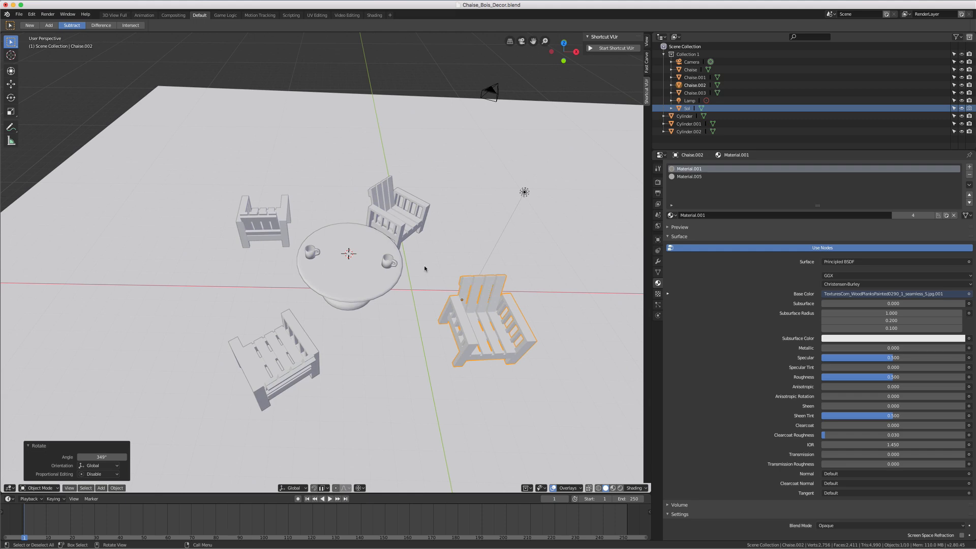
Step: Set the pivot point to Bounding Box Center
{"action": "middle_click_drag", "start_coordinate": [424, 265], "coordinate": [432, 244]}
{"action": "left_click", "coordinate": [359, 488]}
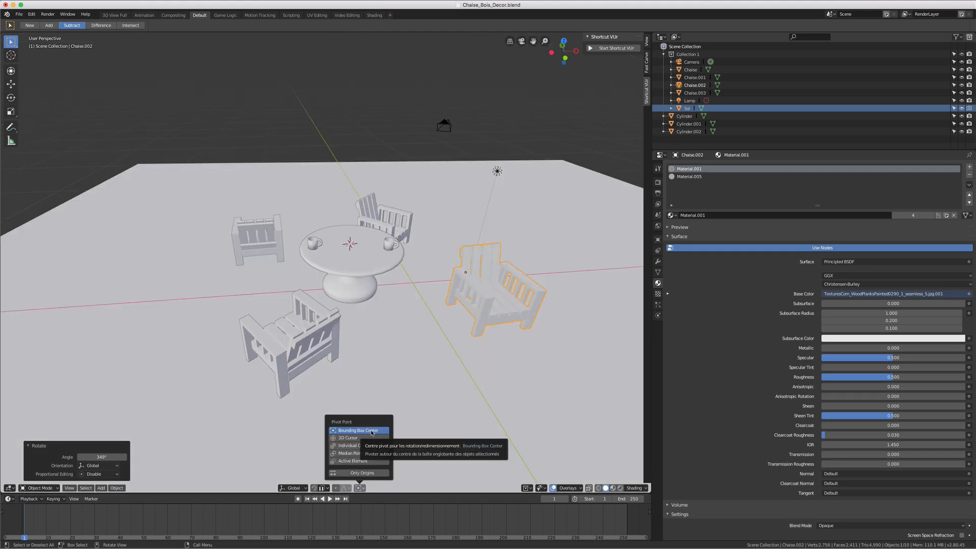
{"action": "left_click", "coordinate": [371, 431]}
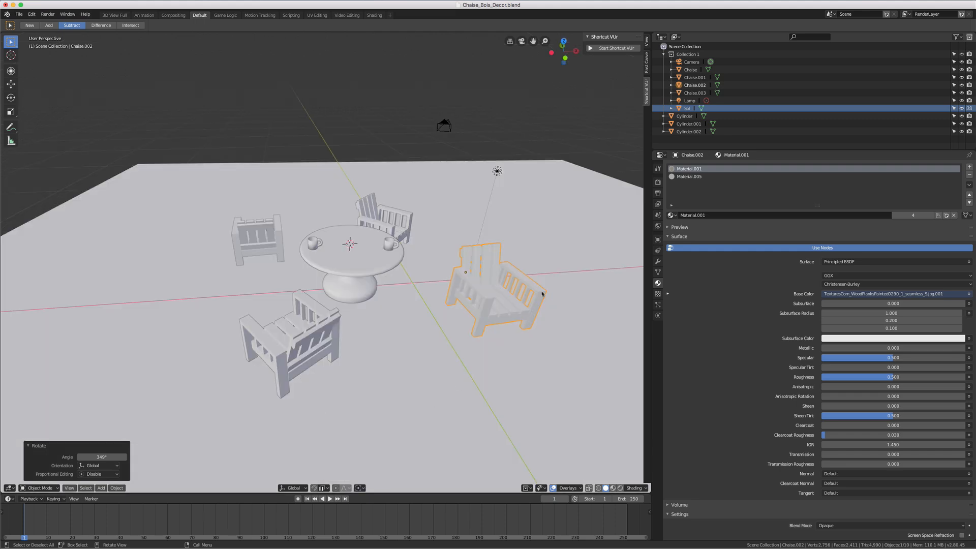
{"action": "middle_click_drag", "start_coordinate": [488, 330], "coordinate": [493, 345]}
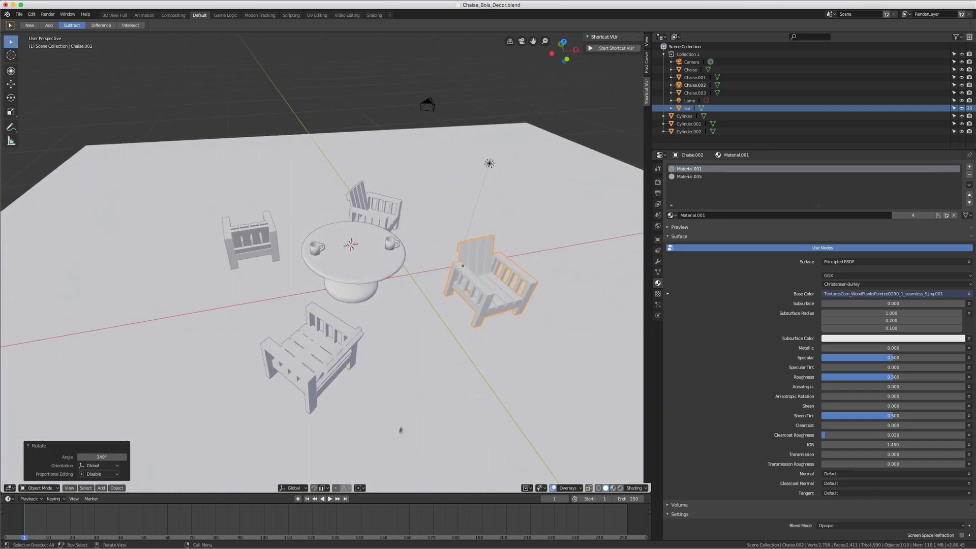
Step: Enable Only Origins for transforms and scale the selected chair by 0.767
{"action": "left_click", "coordinate": [359, 488]}
{"action": "mouse_move", "coordinate": [544, 303]}
{"action": "middle_mouse_down"}
{"action": "mouse_move", "coordinate": [513, 285]}
{"action": "mouse_move", "coordinate": [496, 289]}
{"action": "mouse_move", "coordinate": [536, 300]}
{"action": "middle_mouse_up"}
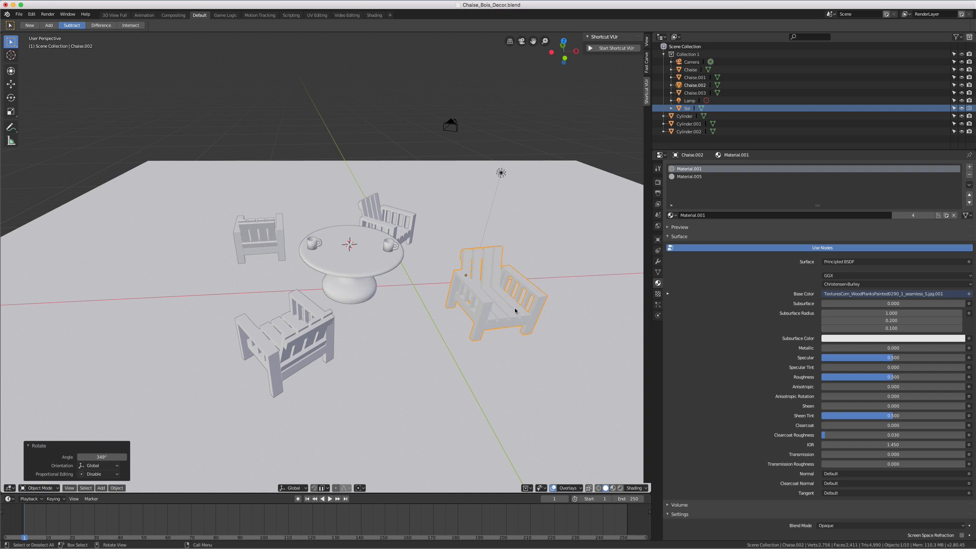
{"action": "key", "text": "s"}
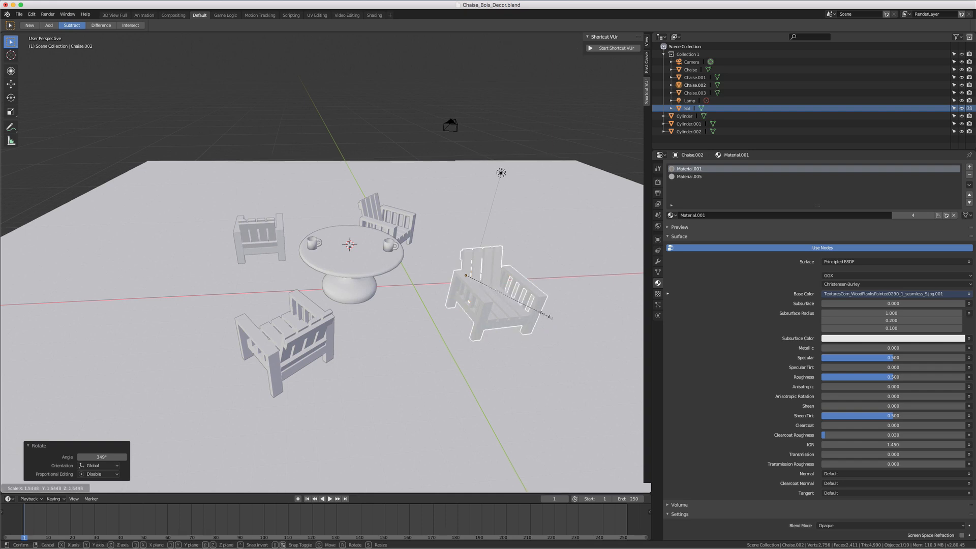
{"action": "left_click", "coordinate": [506, 298]}
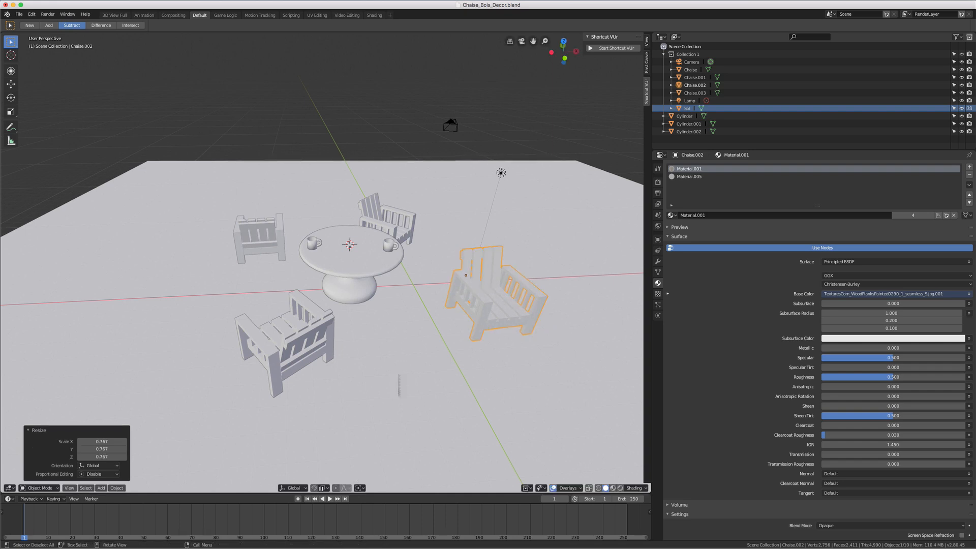
Step: Review the pivot point modes and the Only Origins option, and inspect the chair's origin point
{"action": "left_click", "coordinate": [321, 488]}
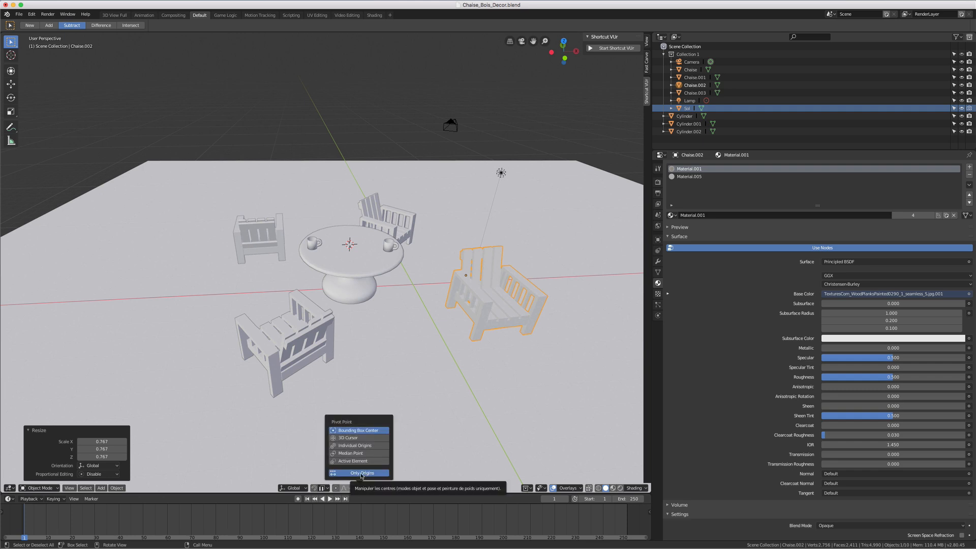
{"action": "middle_click_drag", "start_coordinate": [457, 356], "coordinate": [427, 302]}
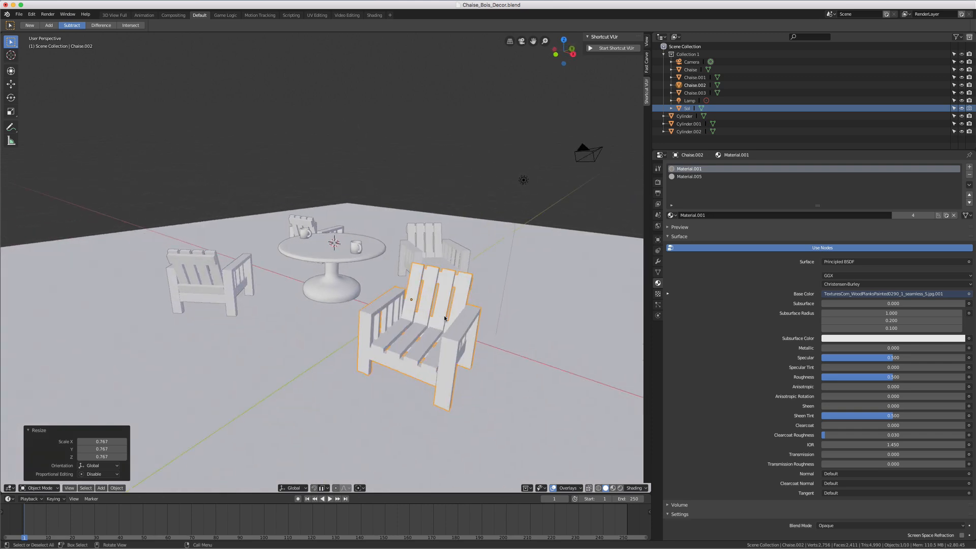
{"action": "left_click", "coordinate": [361, 489]}
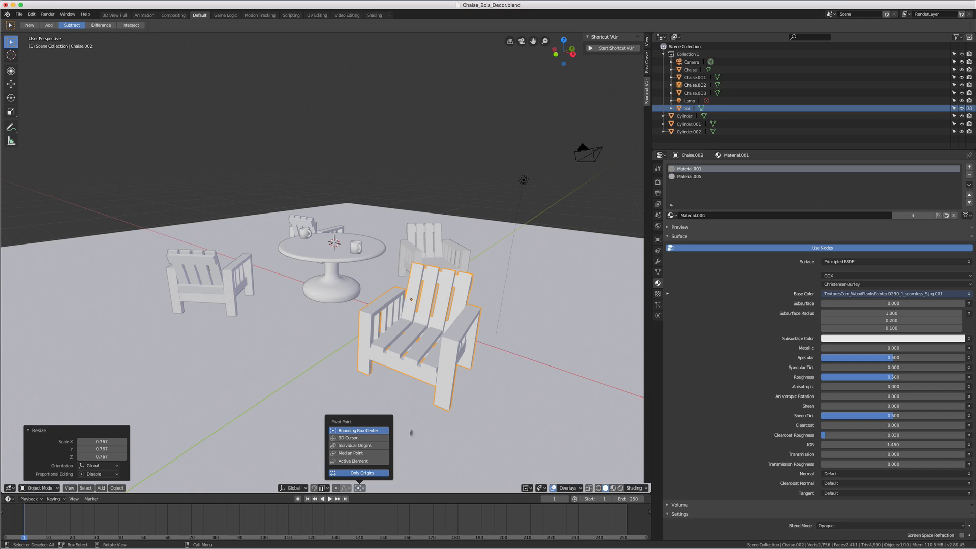
{"action": "middle_click_drag", "start_coordinate": [411, 394], "coordinate": [449, 395]}
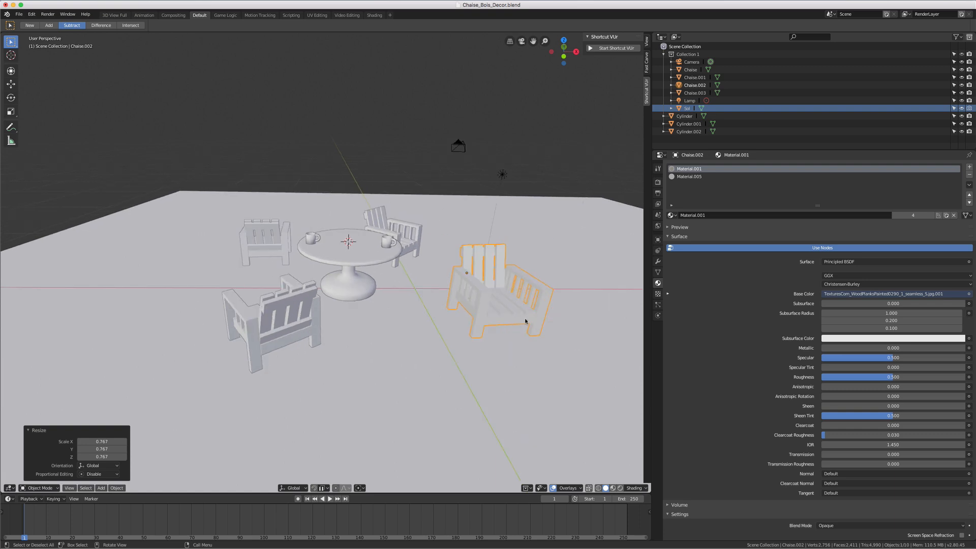
Step: Open the Set Origin options for the selected chair
{"action": "middle_click_drag", "start_coordinate": [526, 321], "coordinate": [486, 336], "text": "shift"}
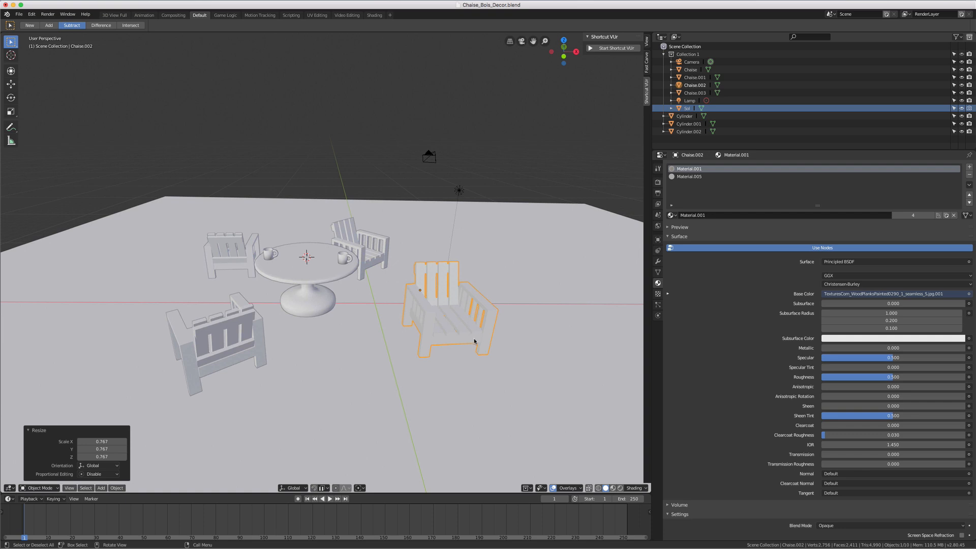
{"action": "right_click", "coordinate": [433, 322]}
{"action": "mouse_move", "coordinate": [426, 342]}
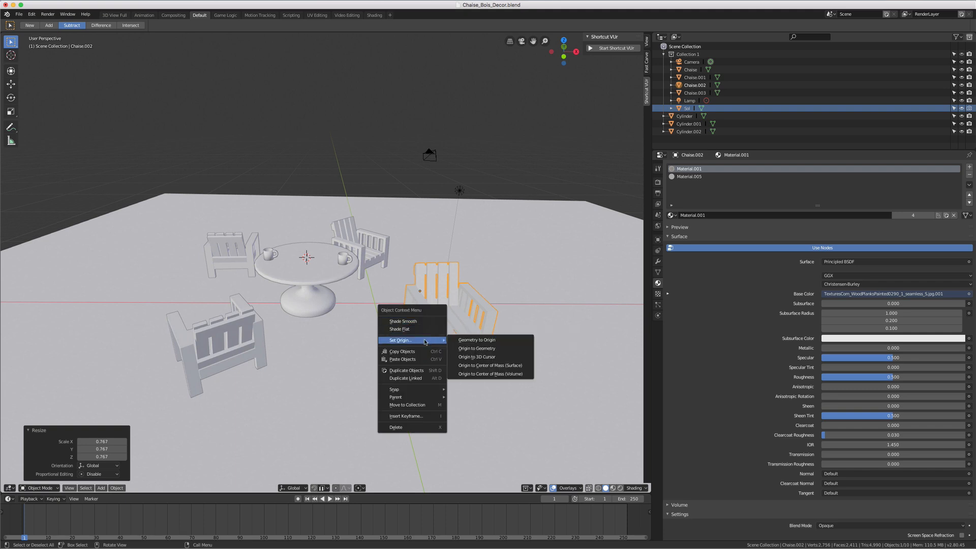